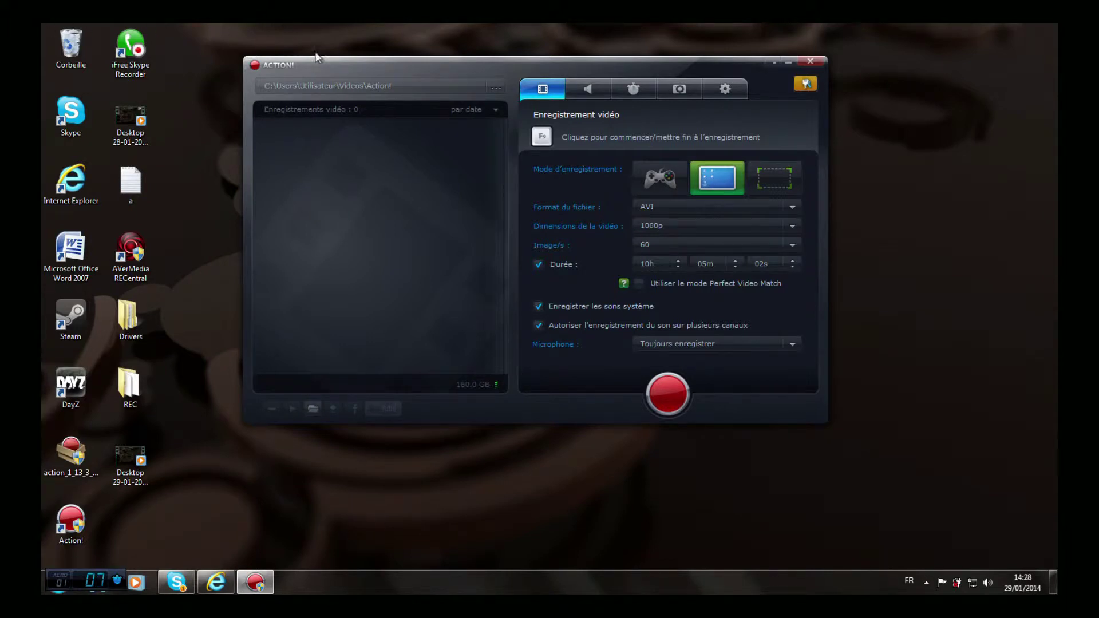
# - Move the Action! window down out of the way and place its desktop shortcut in the open middle of the desktop
pyautogui.moveTo(330, 72); pyautogui.dragTo(346, 574)
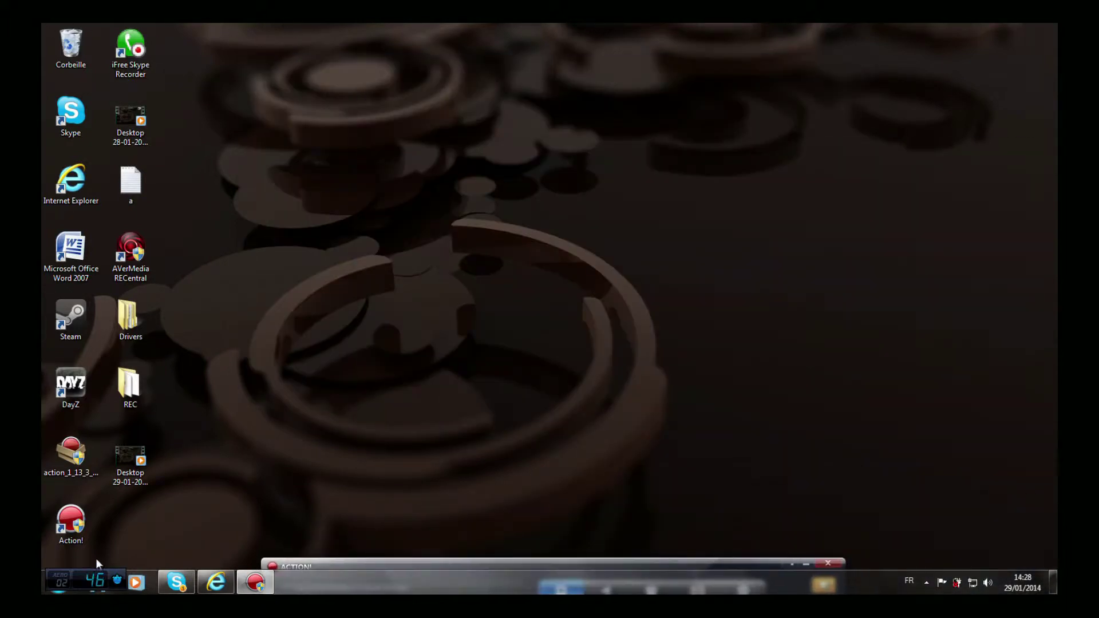
pyautogui.moveTo(55, 526); pyautogui.dragTo(532, 50)
pyautogui.moveTo(469, 23); pyautogui.dragTo(544, 188)
pyautogui.moveTo(495, 115); pyautogui.dragTo(664, 280)
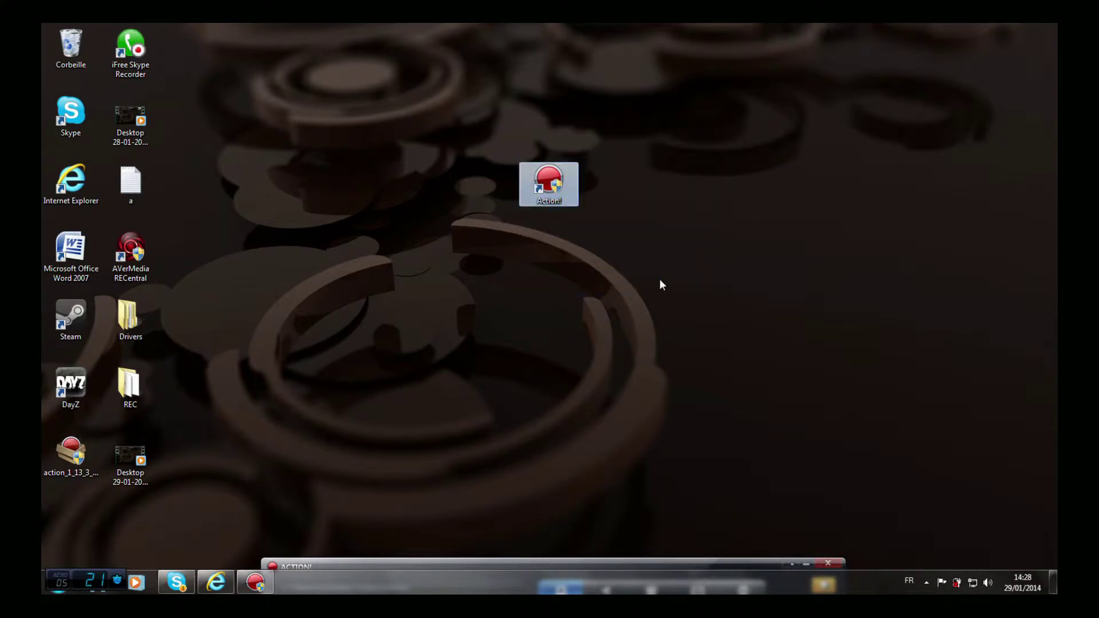
pyautogui.moveTo(493, 129); pyautogui.dragTo(572, 264)
pyautogui.moveTo(500, 160); pyautogui.dragTo(581, 228)
pyautogui.moveTo(468, 145); pyautogui.dragTo(635, 244)
pyautogui.moveTo(508, 100); pyautogui.dragTo(1058, 444)
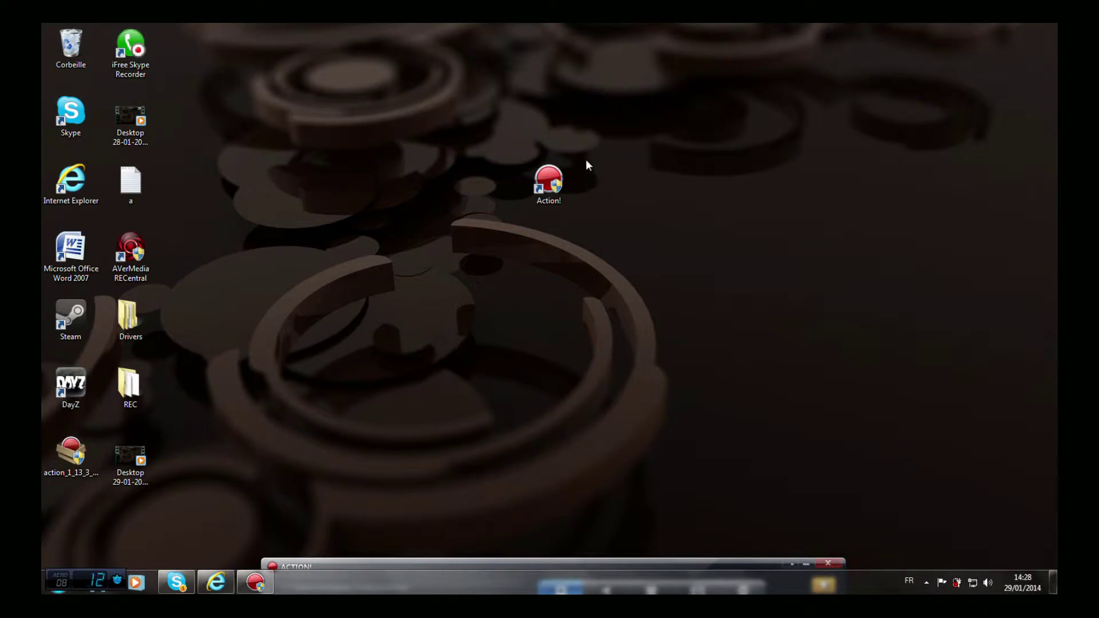
pyautogui.moveTo(592, 203); pyautogui.dragTo(1056, 213)
pyautogui.moveTo(583, 163); pyautogui.dragTo(1057, 188)
# - Return the Action! shortcut to the desktop icon column and bring the Action! window back into full view
pyautogui.moveTo(548, 182); pyautogui.dragTo(70, 532)
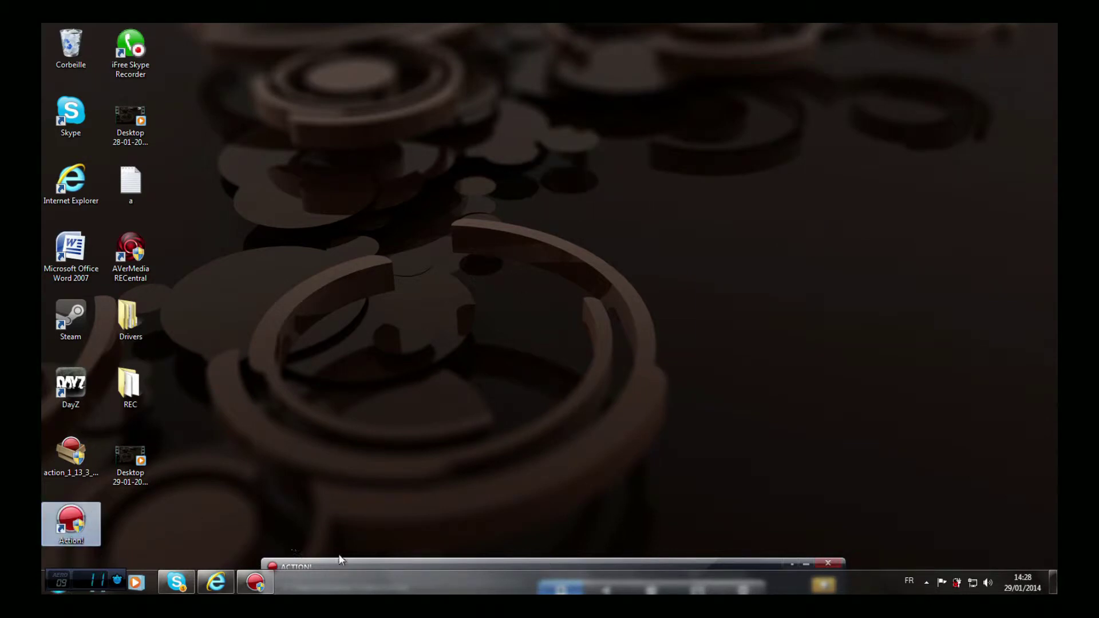
pyautogui.moveTo(451, 566); pyautogui.dragTo(467, 112)
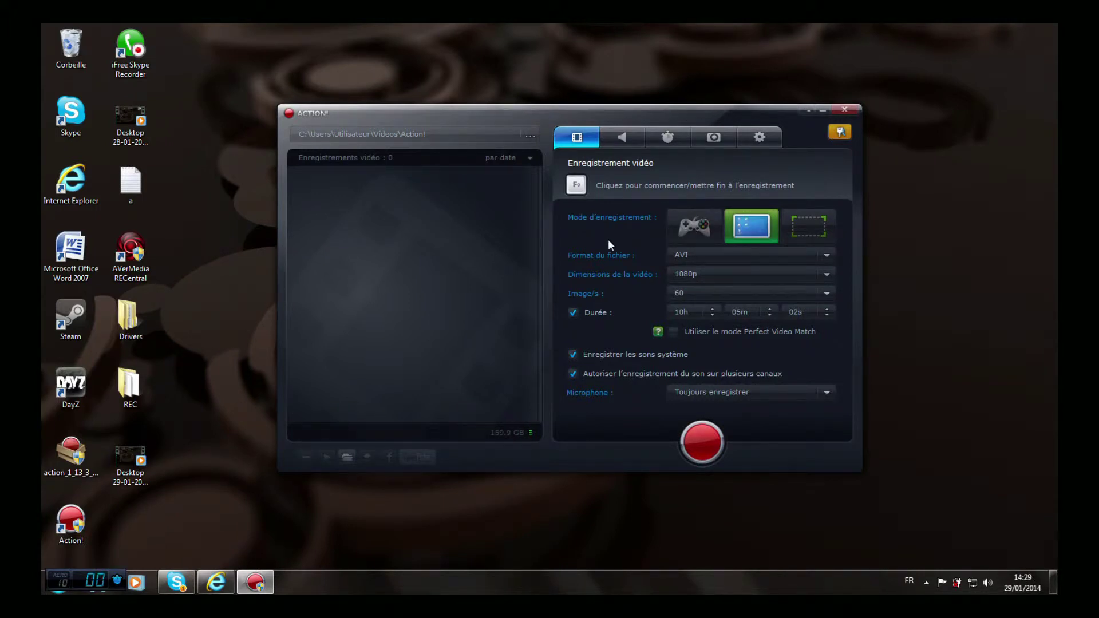
pyautogui.moveTo(685, 115)
pyautogui.mouseDown()
pyautogui.moveTo(646, 82)
pyautogui.moveTo(687, 98)
pyautogui.mouseUp()
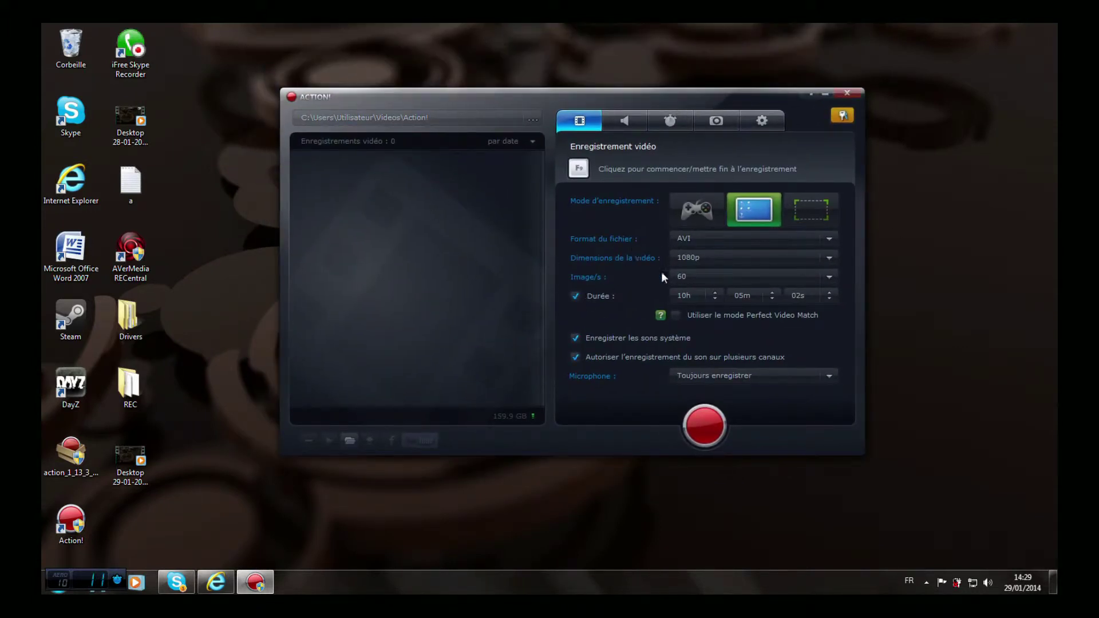
pyautogui.moveTo(626, 101); pyautogui.dragTo(583, 61)
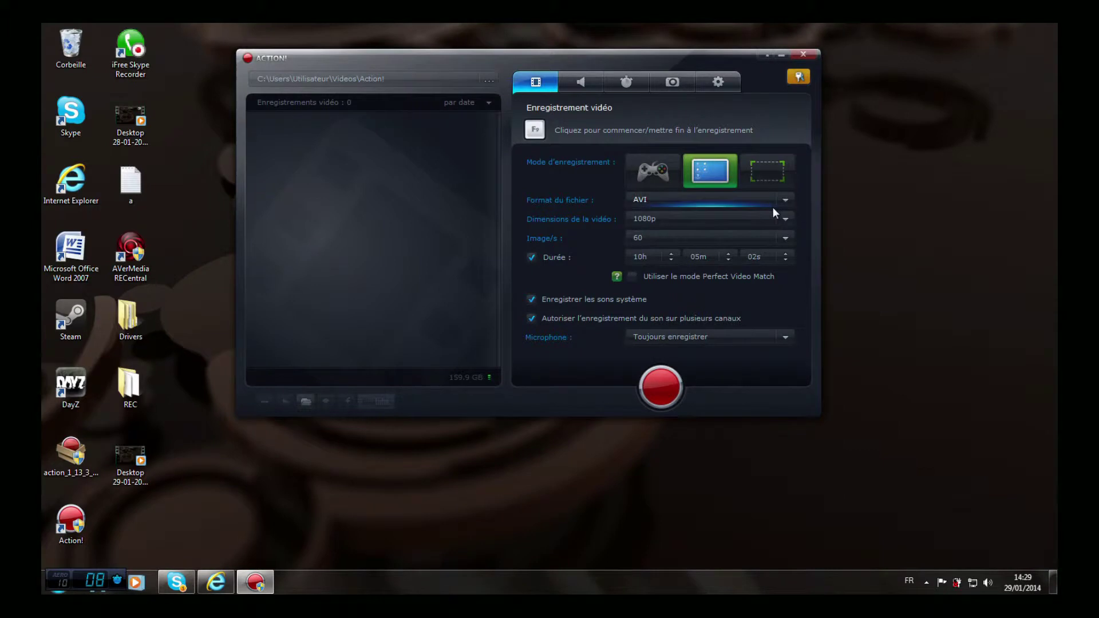
pyautogui.moveTo(366, 63); pyautogui.dragTo(396, 63)
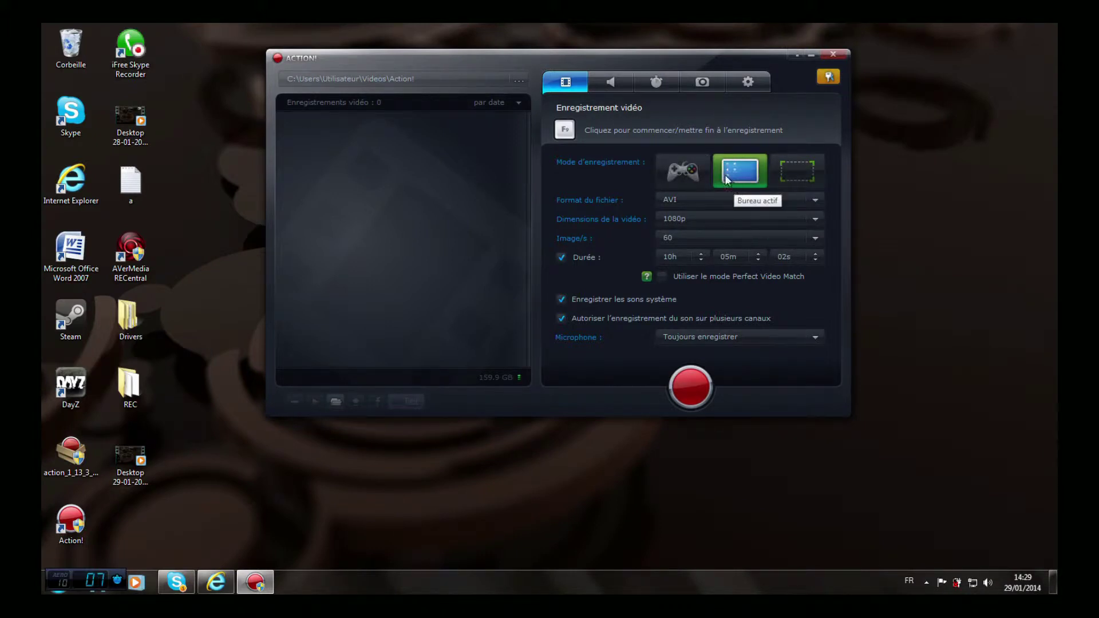
pyautogui.moveTo(397, 51); pyautogui.dragTo(404, 30)
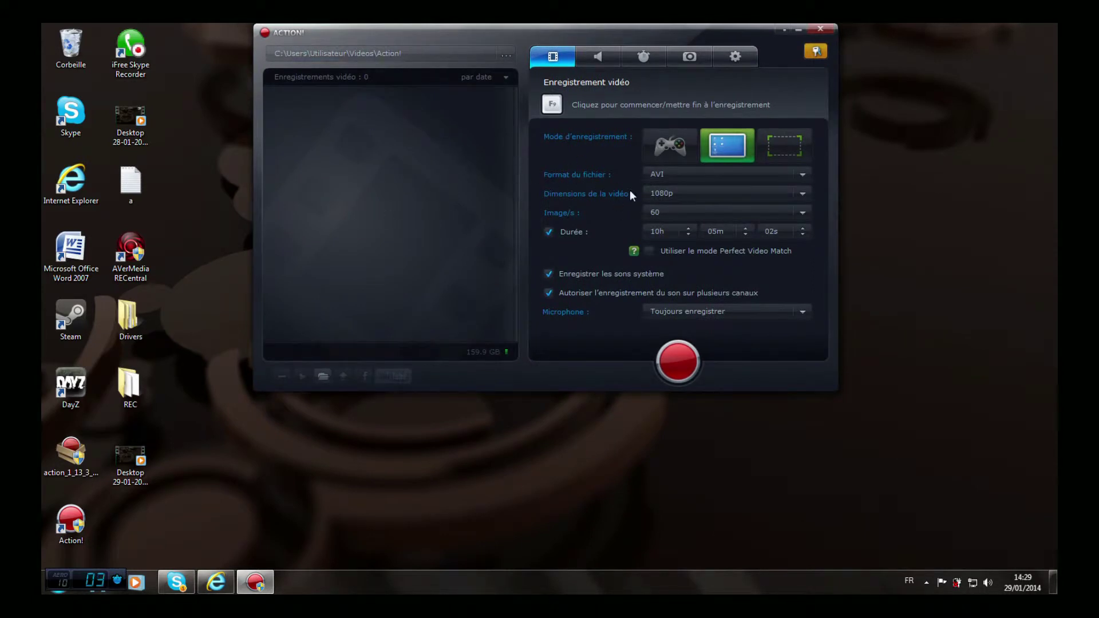
pyautogui.moveTo(692, 33); pyautogui.dragTo(686, 175)
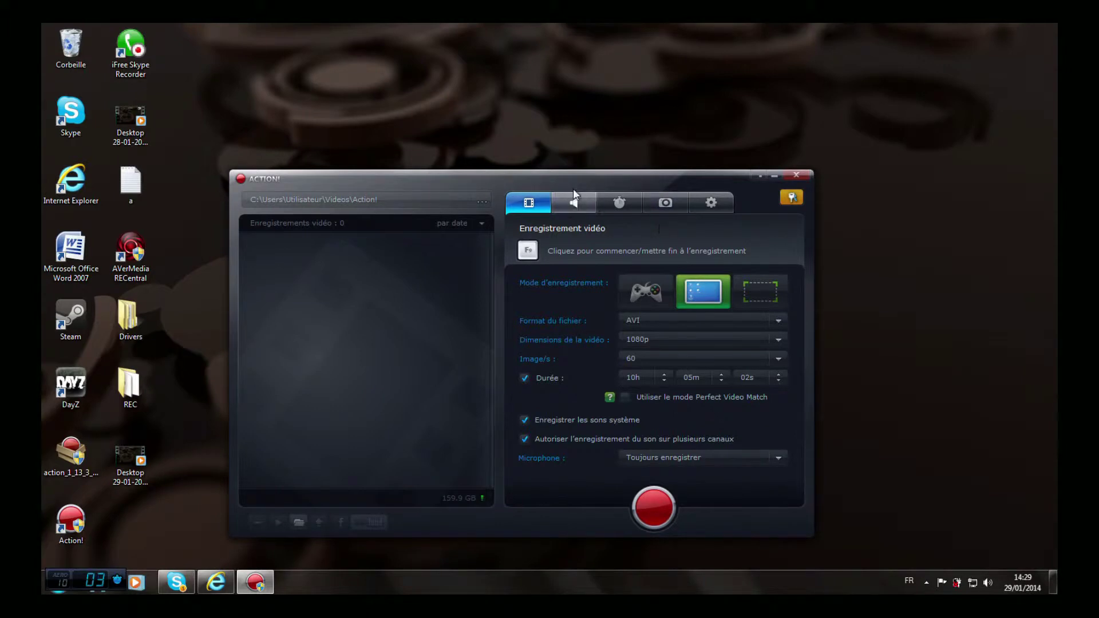
pyautogui.moveTo(564, 176); pyautogui.dragTo(575, 88)
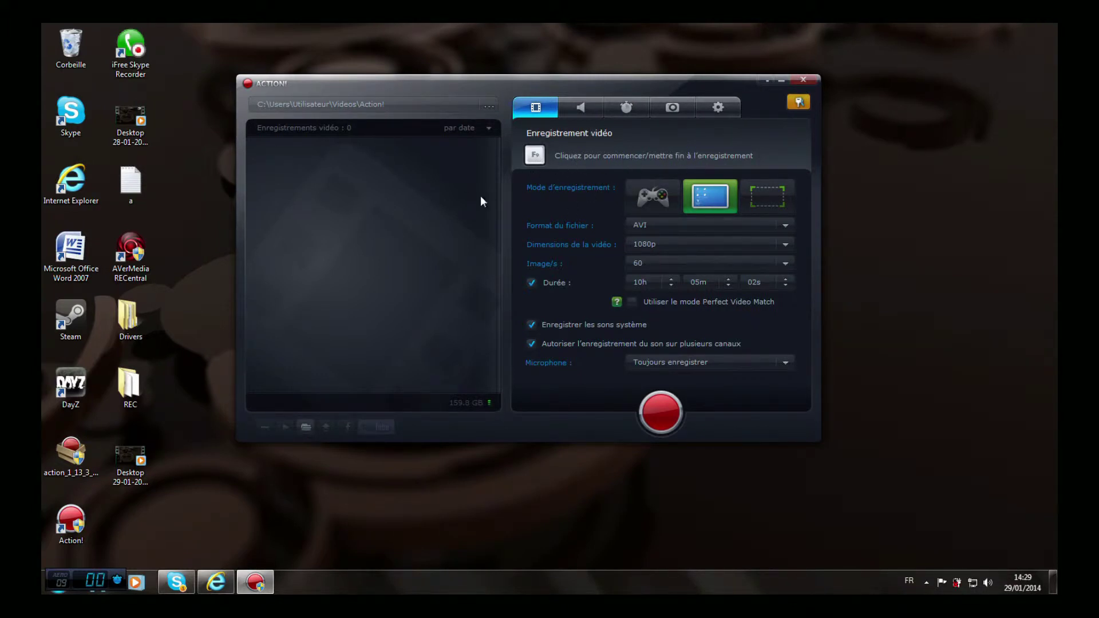
# - Switch the recording mode to games and applications (DirectX/OpenGL)
pyautogui.click(653, 196)
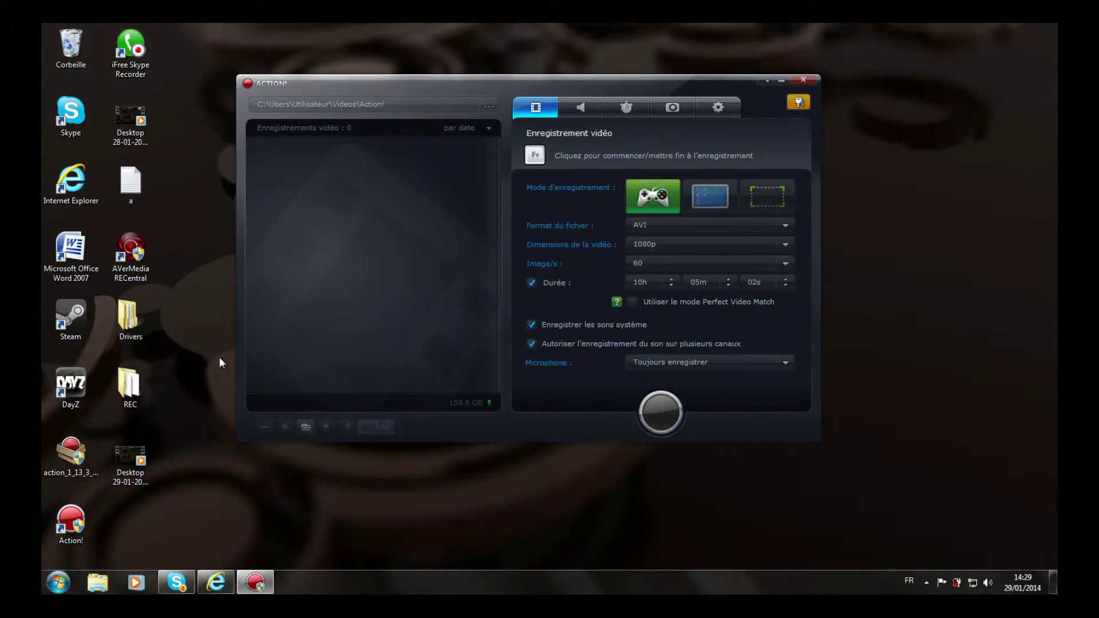
pyautogui.click(43, 28)
pyautogui.hotkey('ctrl', 'a')
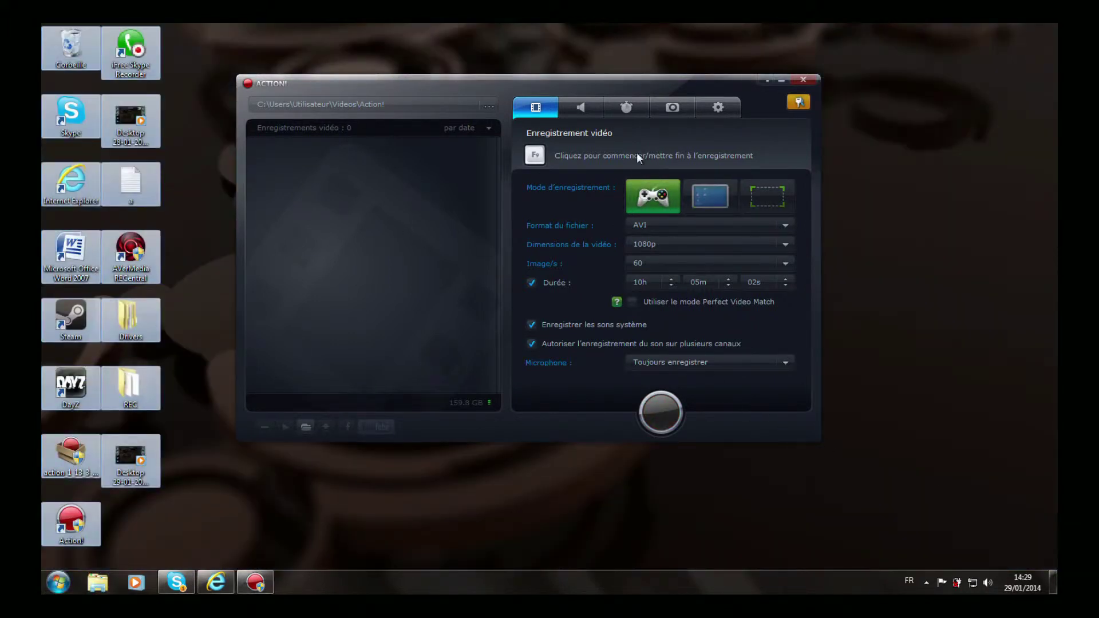
pyautogui.click(500, 42)
# - Retrieve the misplaced DayZ shortcut from the REC folder onto the desktop and close the folder
pyautogui.moveTo(71, 386); pyautogui.dragTo(548, 562)
pyautogui.moveTo(548, 523); pyautogui.dragTo(95, 391)
pyautogui.doubleClick(133, 387)
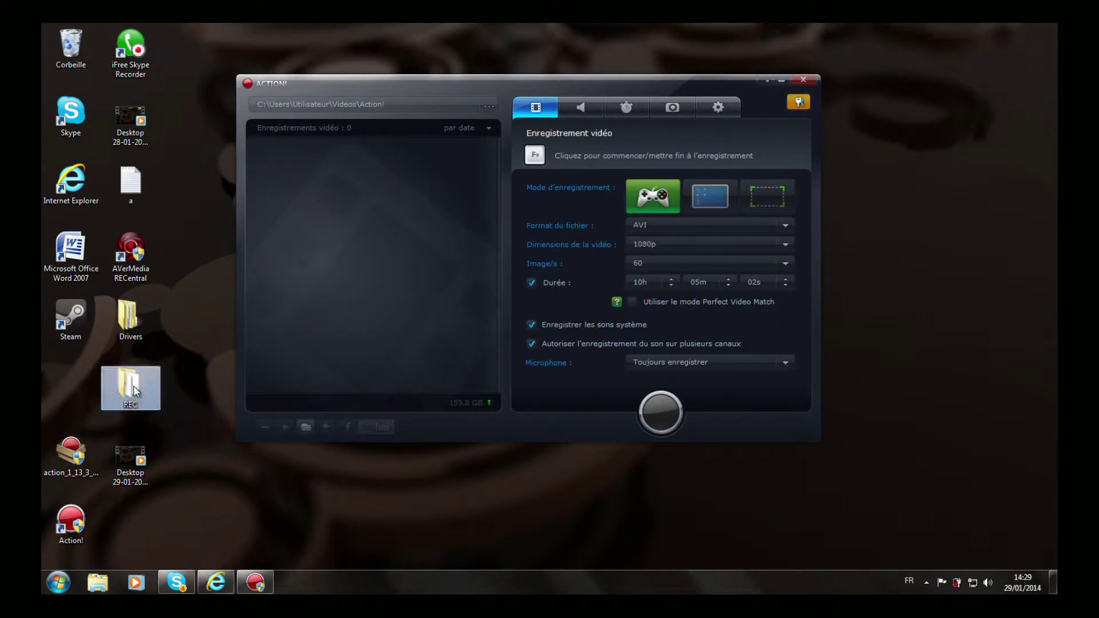
pyautogui.scroll(-1, 471, 337)
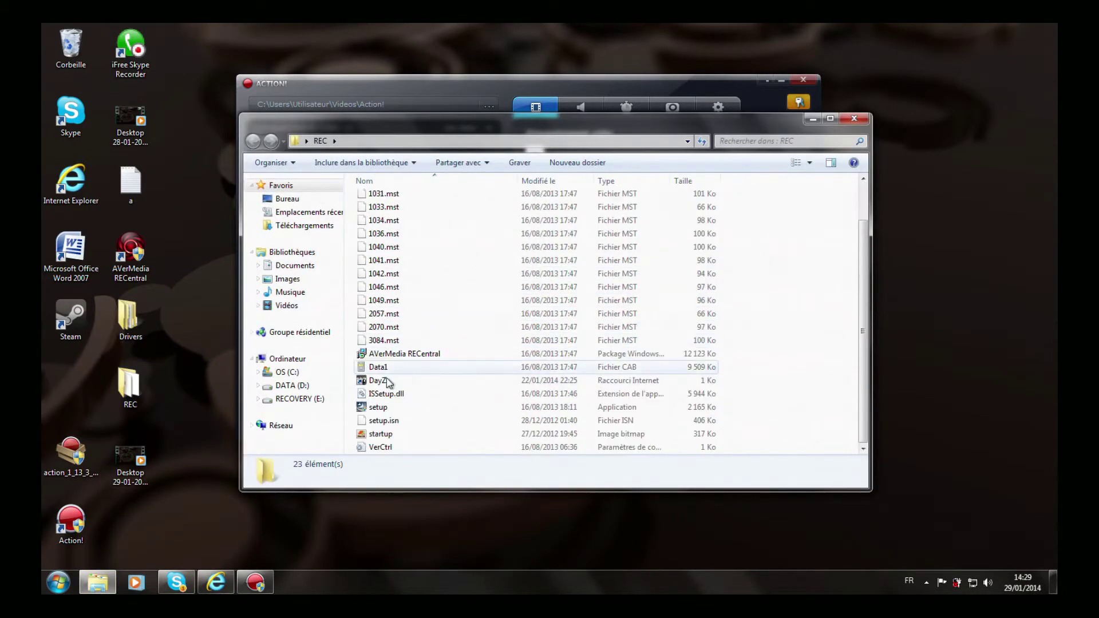
pyautogui.click(383, 380)
pyautogui.moveTo(243, 387); pyautogui.dragTo(65, 384)
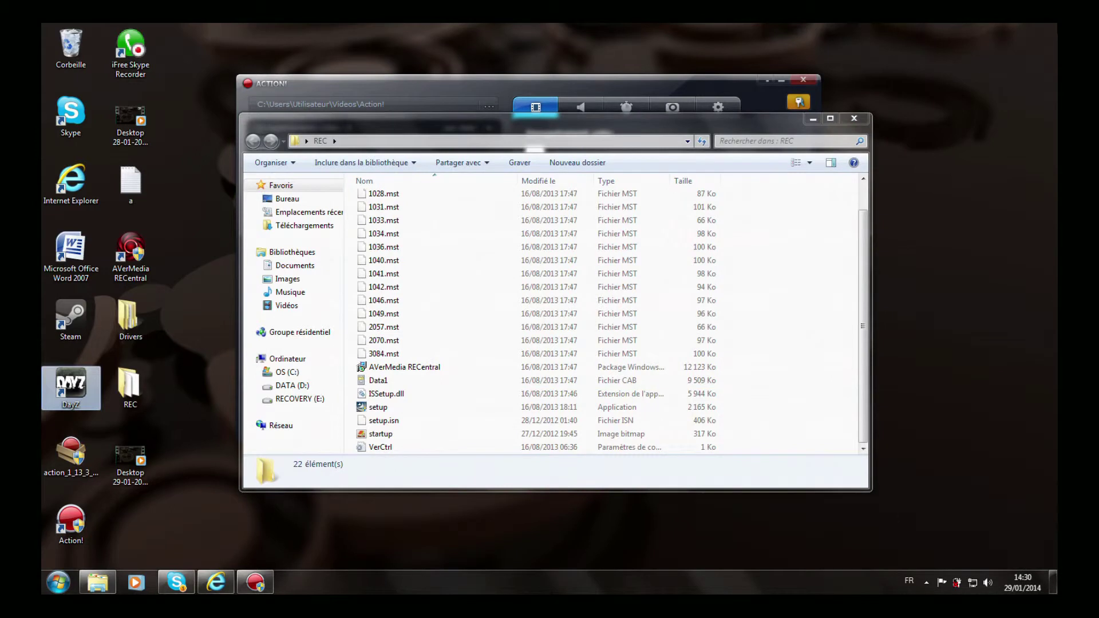
pyautogui.click(850, 119)
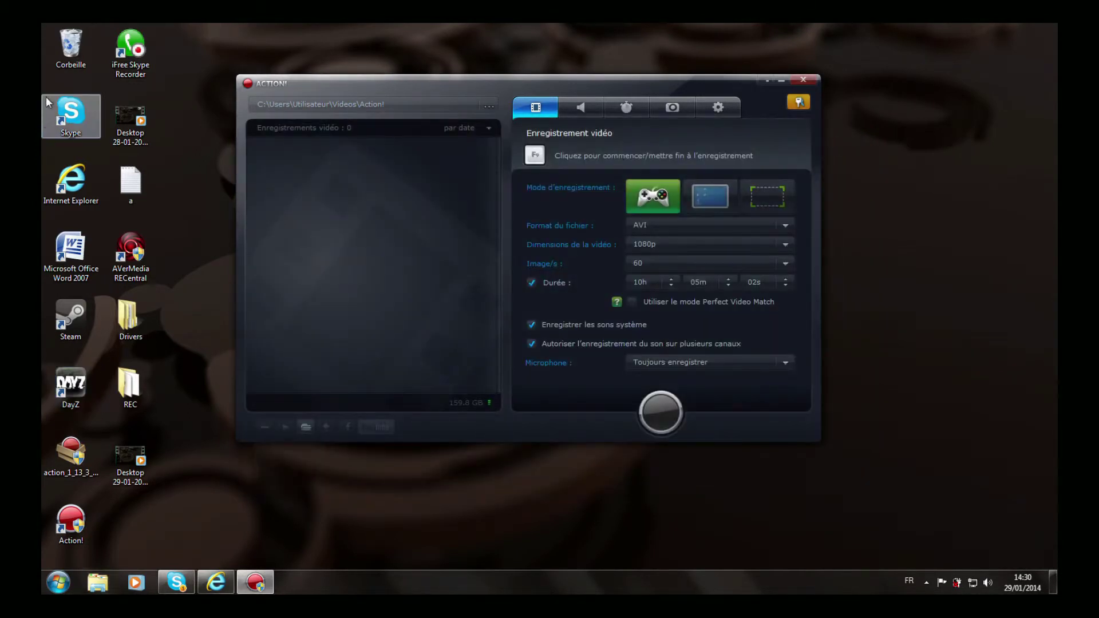
pyautogui.moveTo(44, 26); pyautogui.dragTo(950, 491)
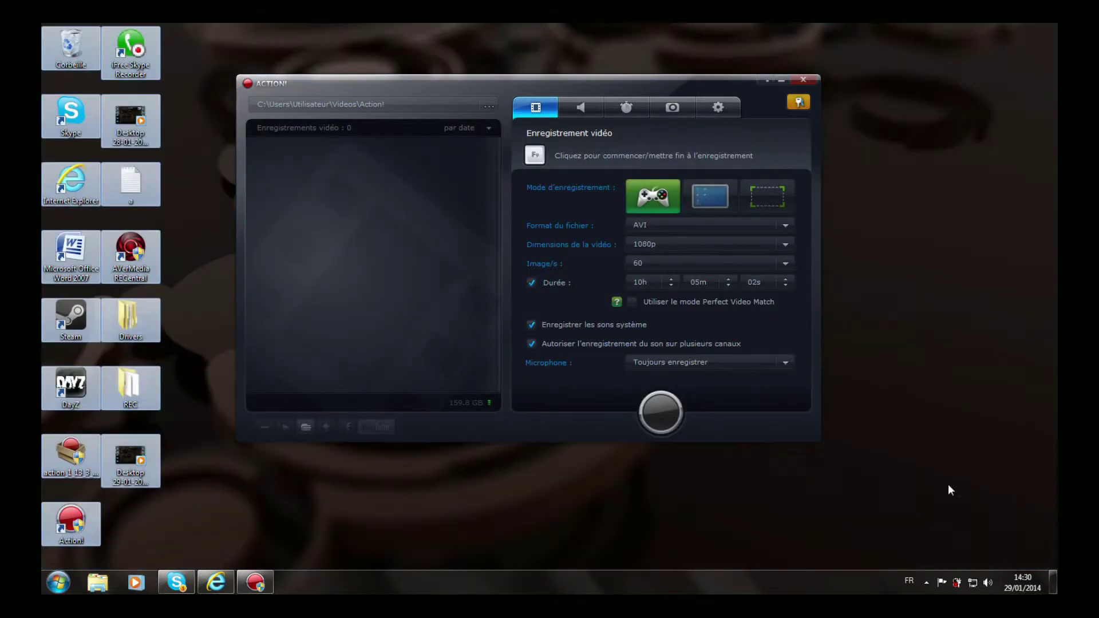
pyautogui.click(503, 40)
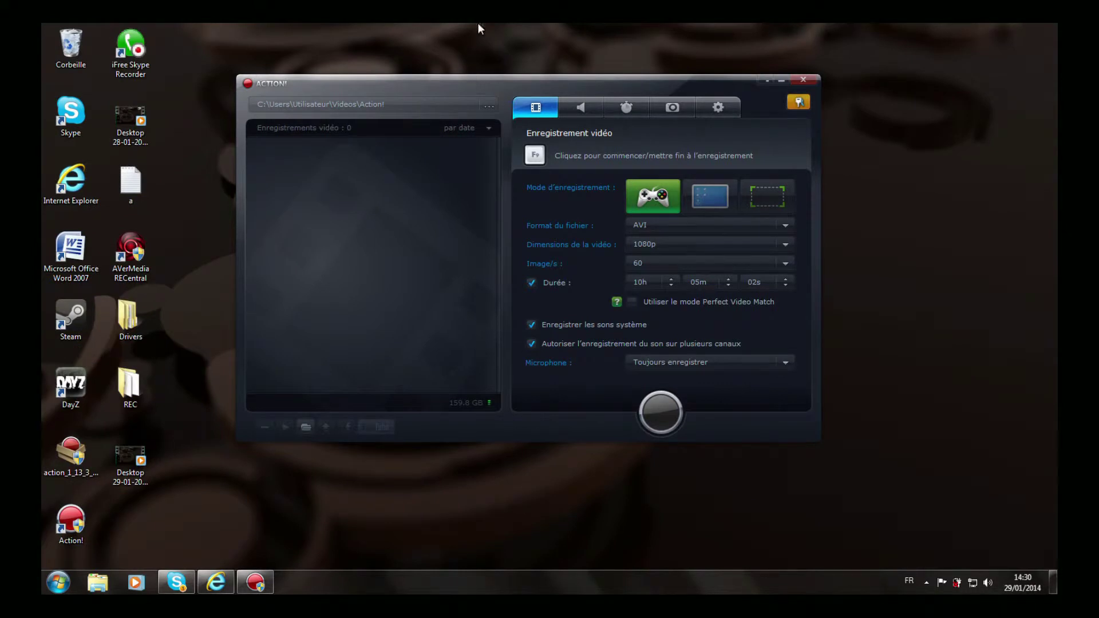
pyautogui.moveTo(218, 46); pyautogui.dragTo(835, 458)
pyautogui.moveTo(212, 57); pyautogui.dragTo(846, 475)
pyautogui.moveTo(215, 59); pyautogui.dragTo(832, 452)
pyautogui.moveTo(369, 75); pyautogui.dragTo(401, 121)
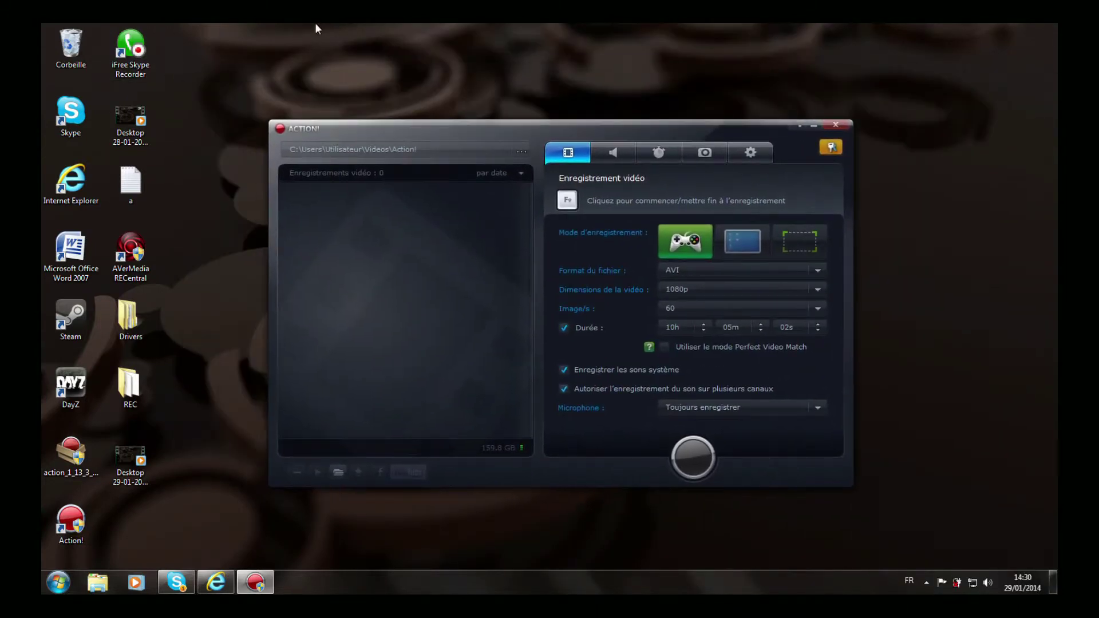
pyautogui.moveTo(240, 88); pyautogui.dragTo(1039, 543)
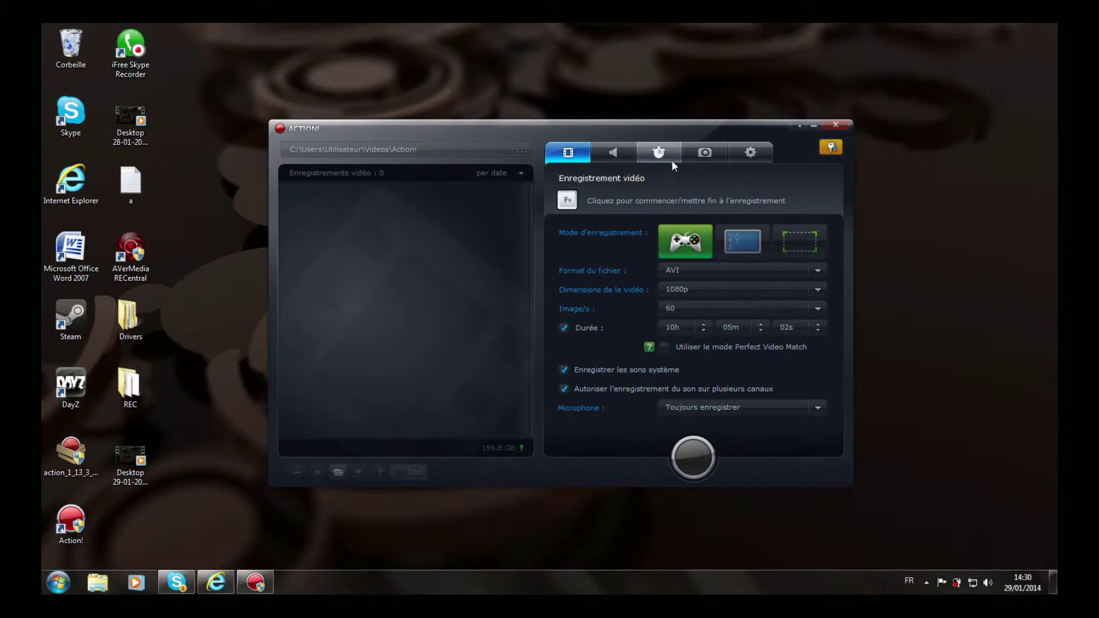
# - Set the recording mode to active desktop (Bureau actif) and reposition the Action! window over the desktop
pyautogui.moveTo(659, 127); pyautogui.dragTo(612, 28)
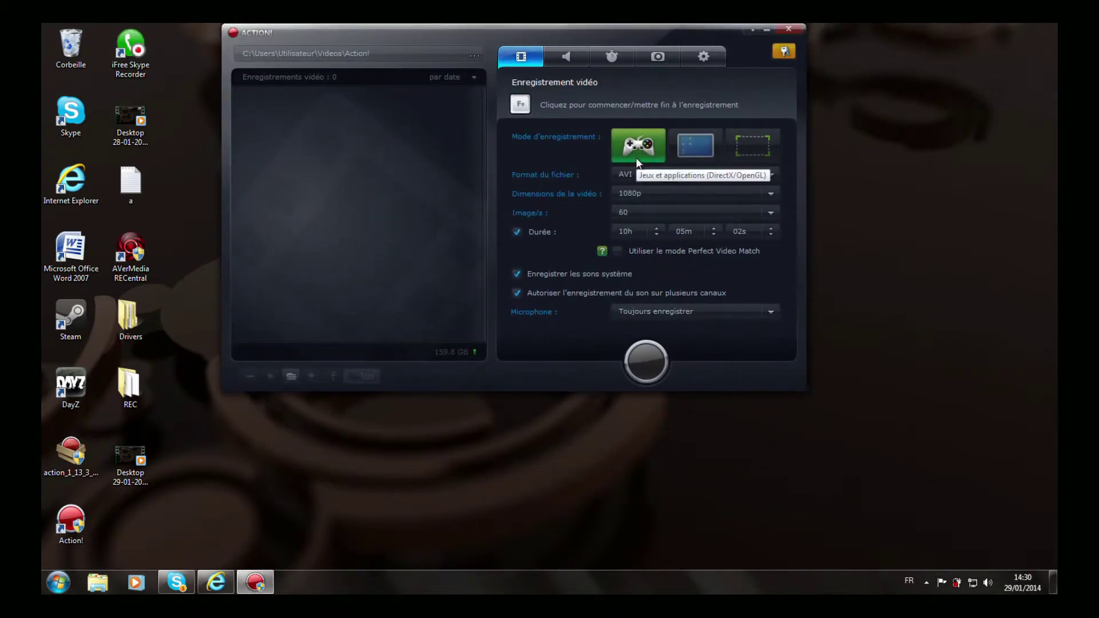
pyautogui.click(699, 146)
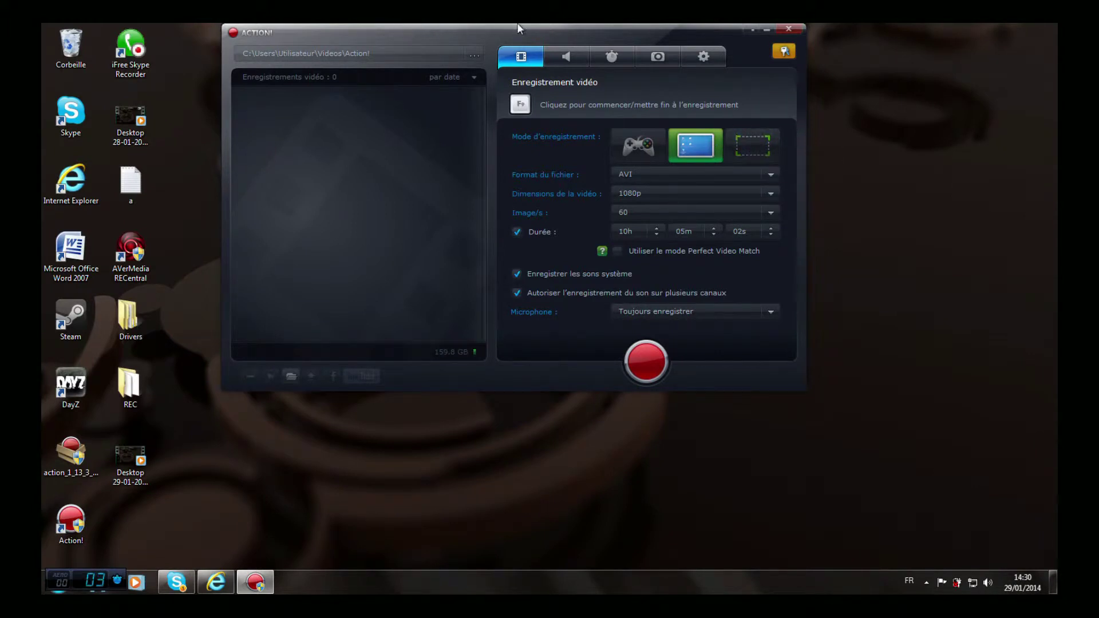
pyautogui.moveTo(563, 32); pyautogui.dragTo(41, 423)
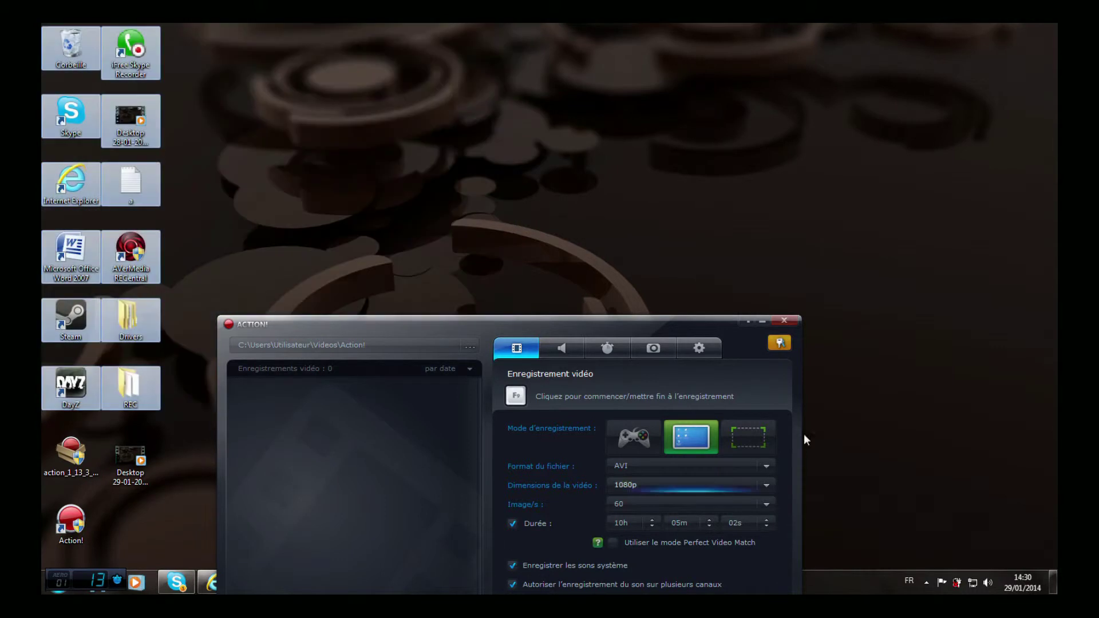
pyautogui.moveTo(597, 325); pyautogui.dragTo(599, 66)
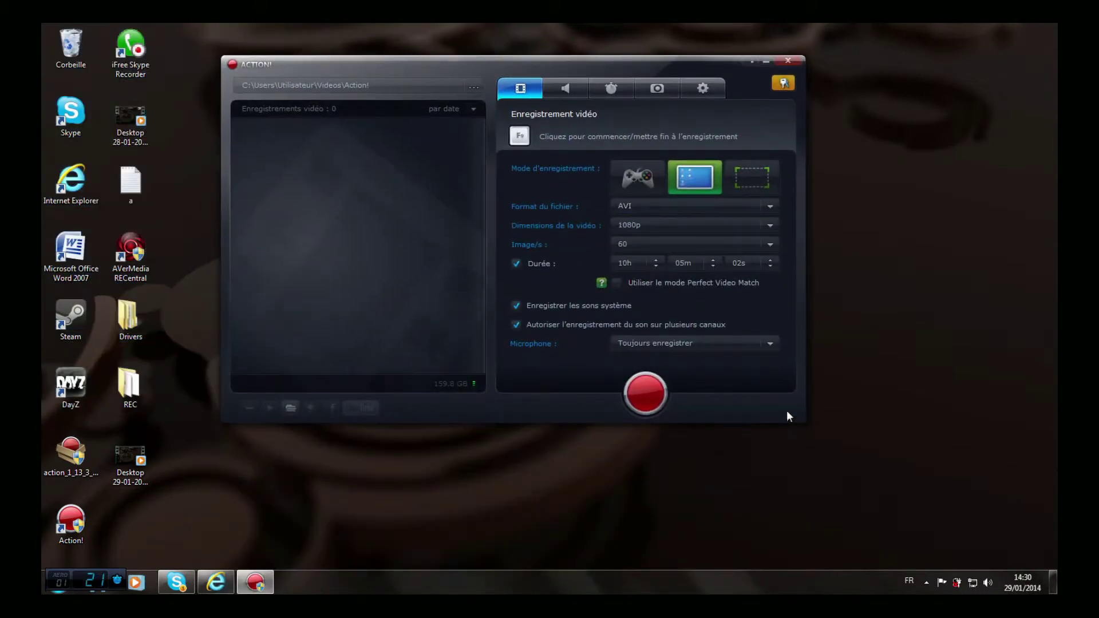
pyautogui.moveTo(797, 24); pyautogui.dragTo(1033, 182)
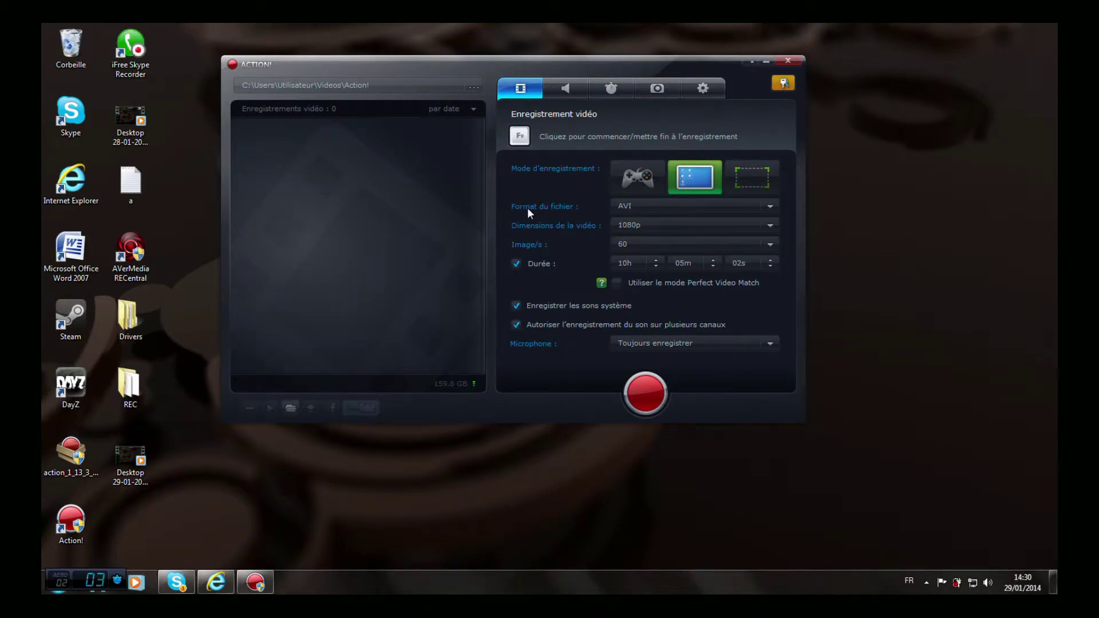
# - Try the MP4 (480p) file format for recordings, and set the format back to AVI
pyautogui.click(738, 213)
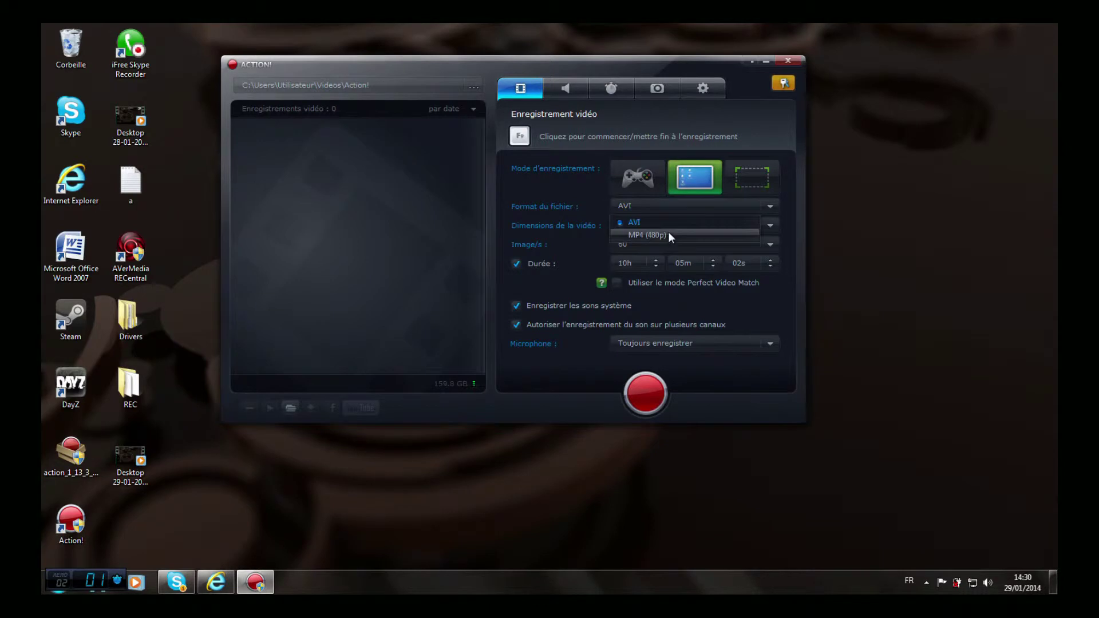
pyautogui.click(671, 240)
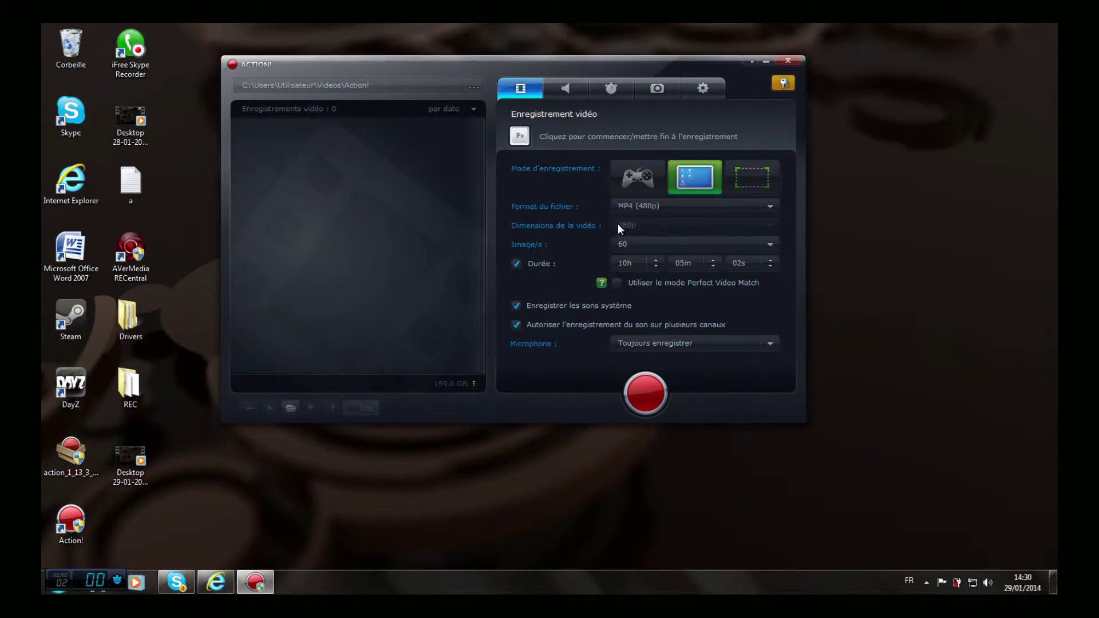
pyautogui.click(760, 205)
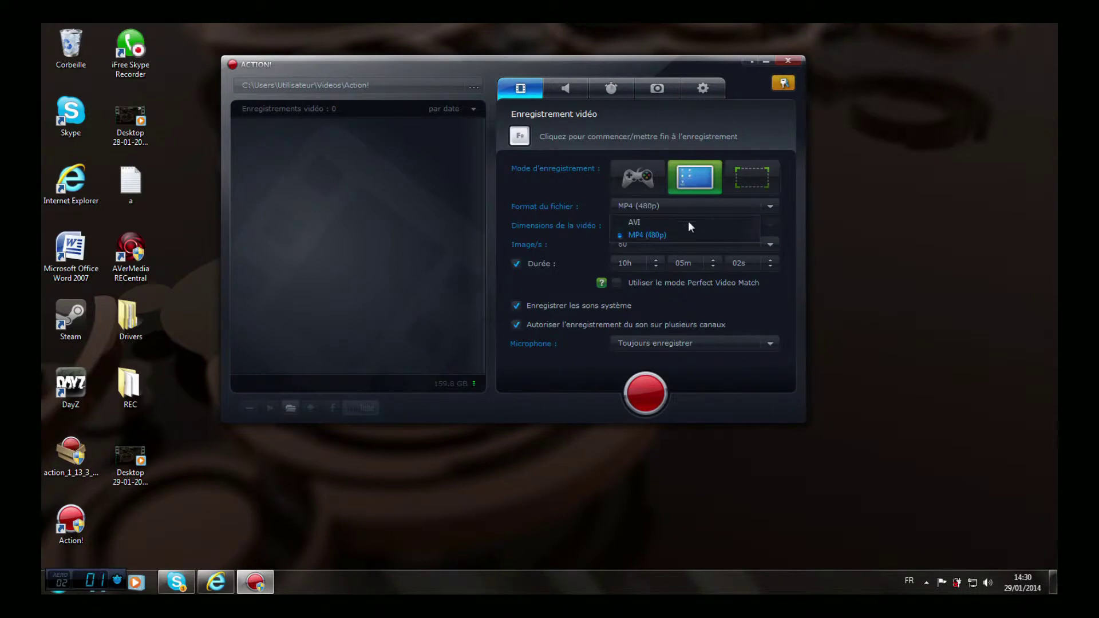
pyautogui.click(661, 223)
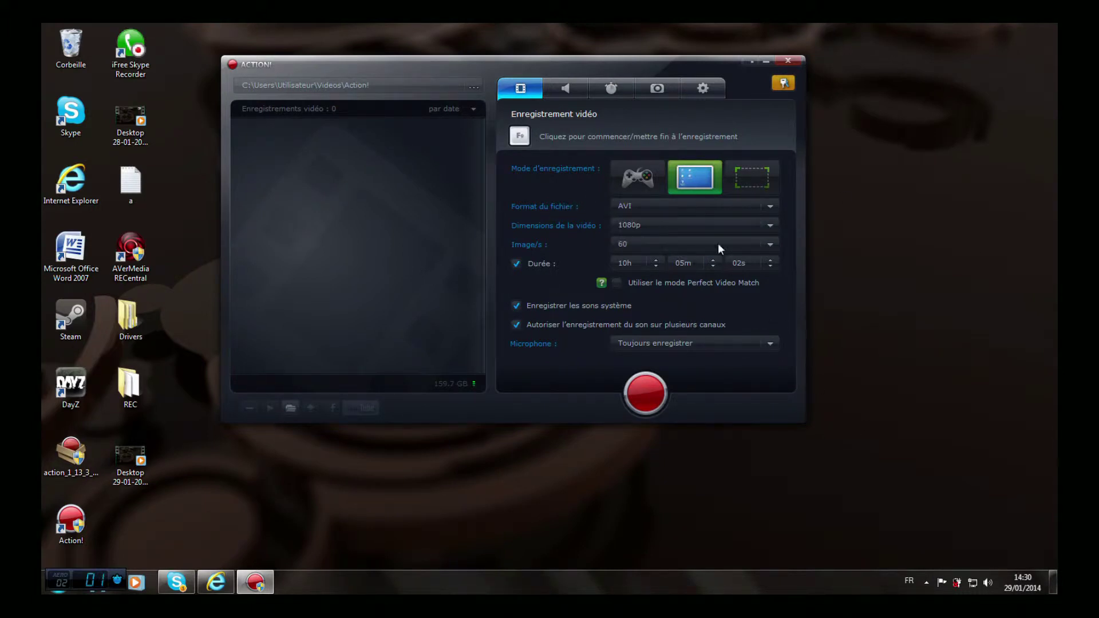
pyautogui.moveTo(210, 44); pyautogui.dragTo(827, 458)
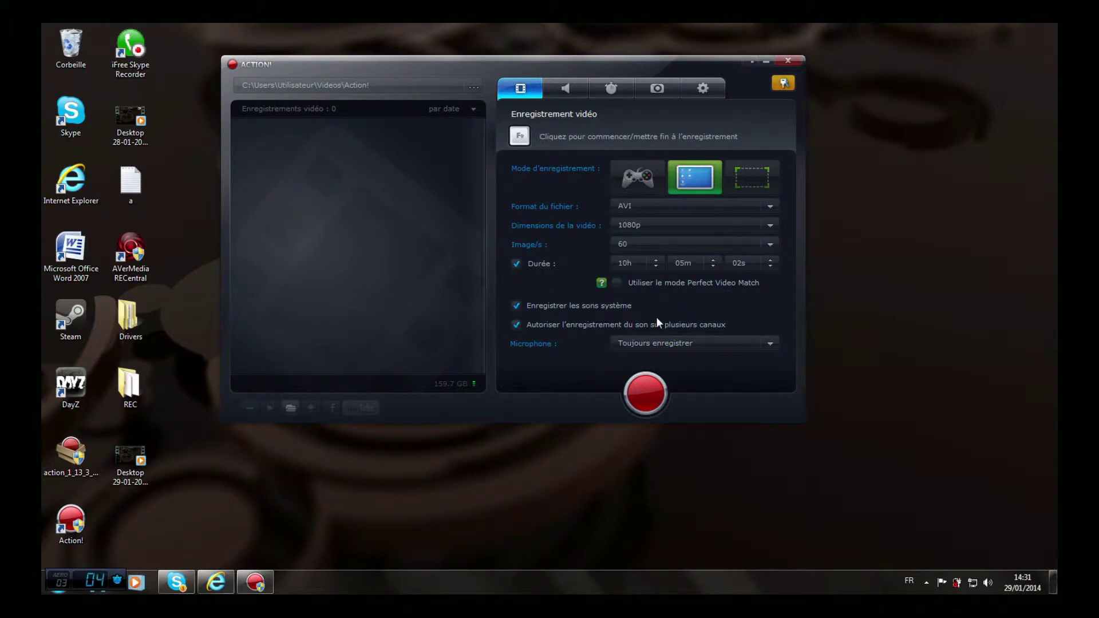
# - Examine the available video dimensions and frame rate options without changing either setting
pyautogui.click(768, 225)
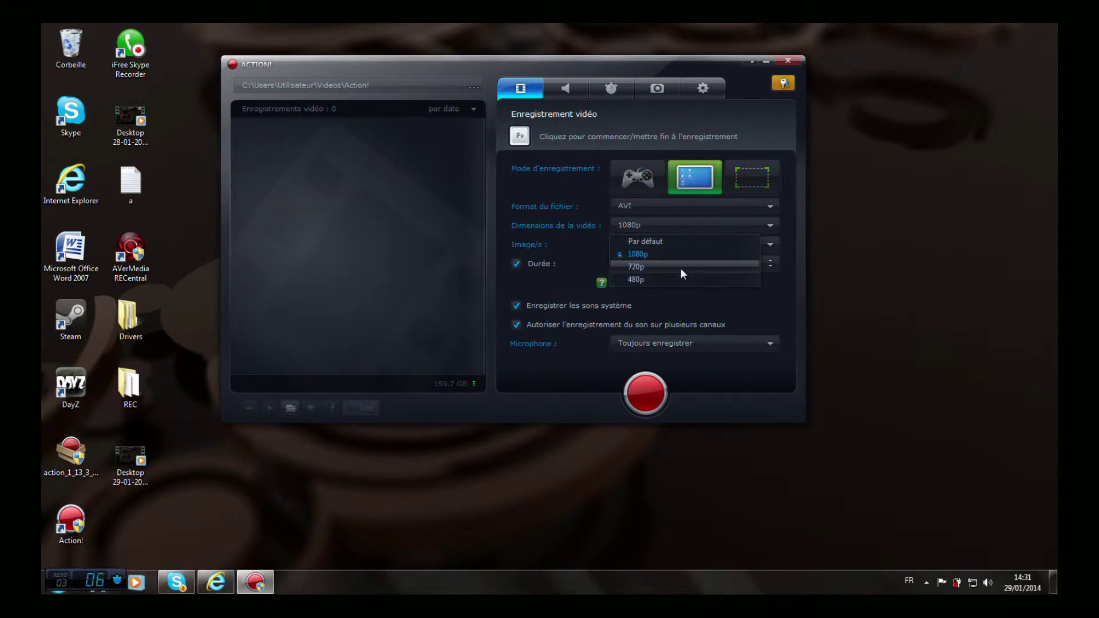
pyautogui.click(879, 224)
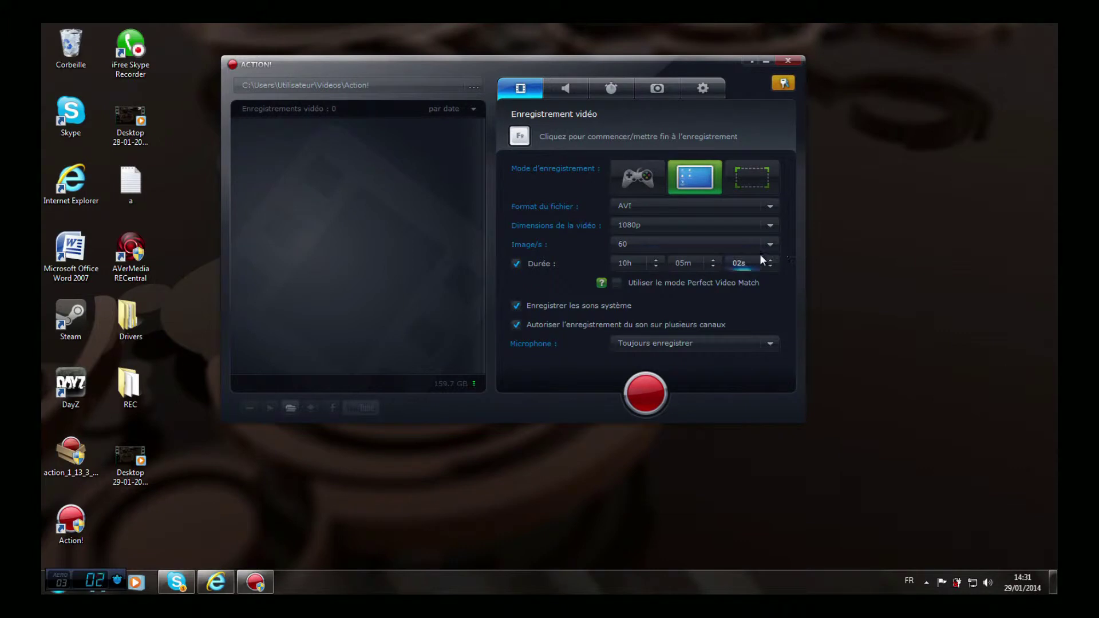
pyautogui.click(772, 243)
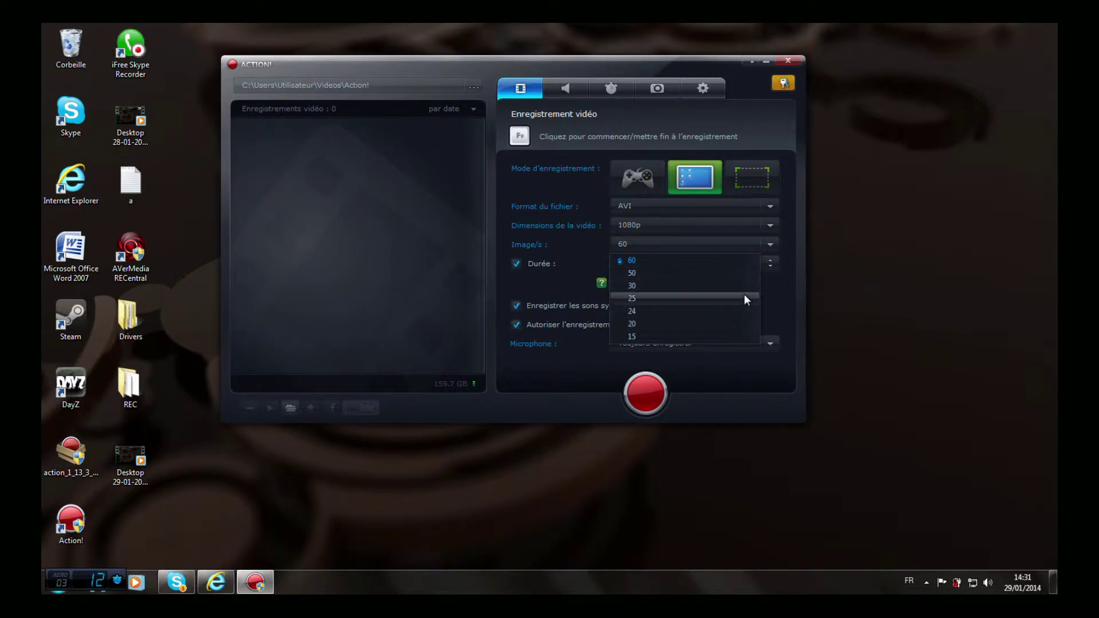
pyautogui.click(874, 275)
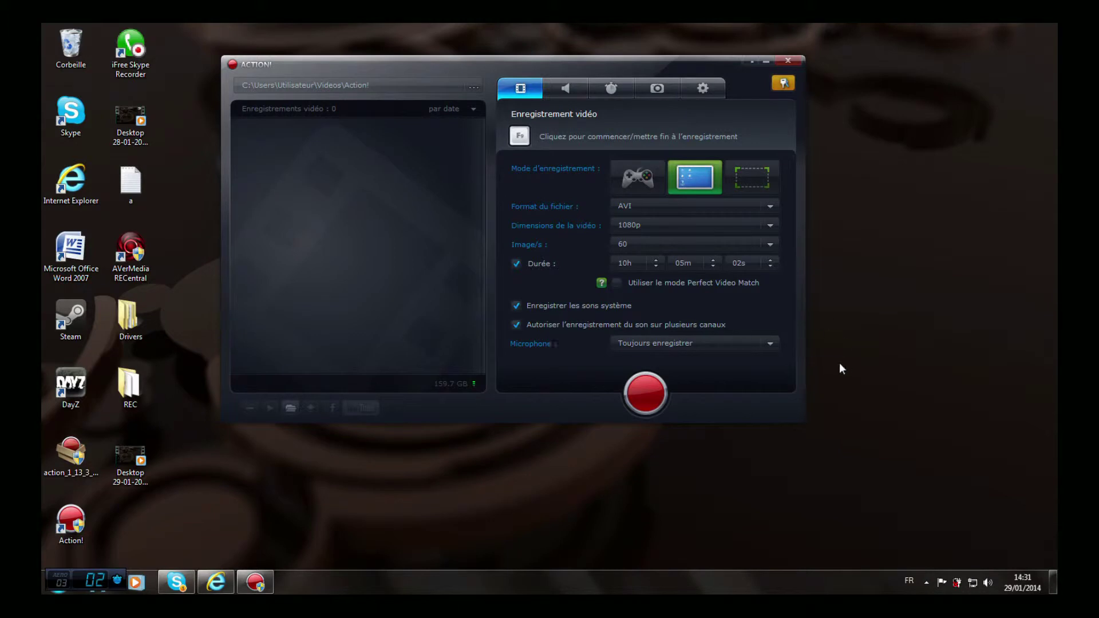
# - Examine the system sound and microphone options for video recording, leaving the microphone on Toujours enregistrer
pyautogui.click(516, 306)
pyautogui.click(692, 344)
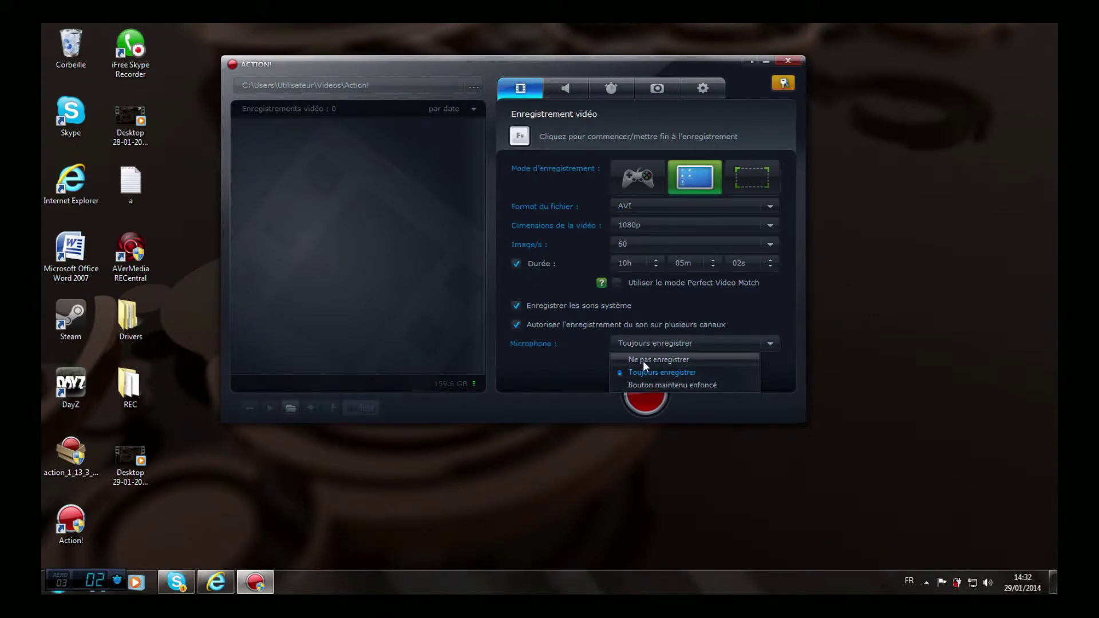
pyautogui.click(939, 276)
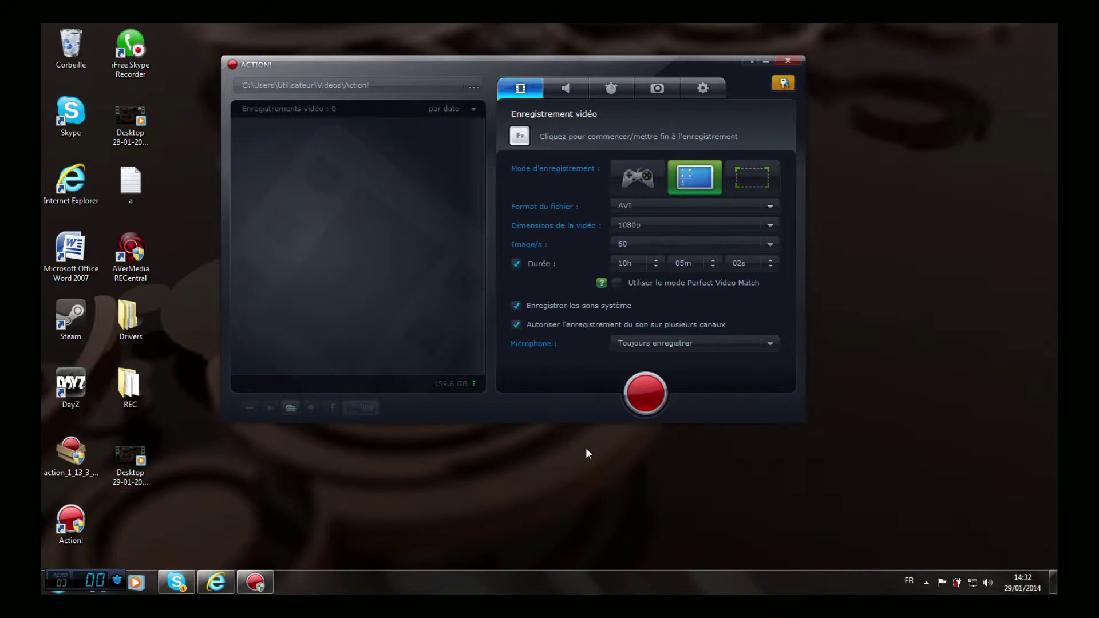
# - Examine the output format and microphone options for audio recording, keeping MP4 Audio and Toujours enregistrer
pyautogui.click(575, 86)
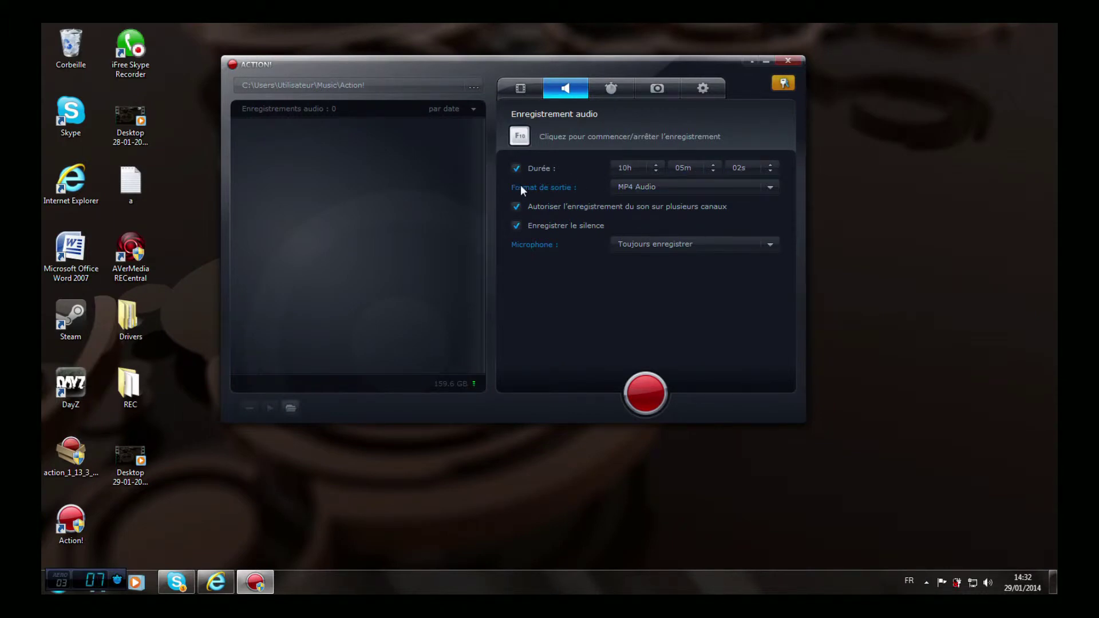
pyautogui.click(774, 187)
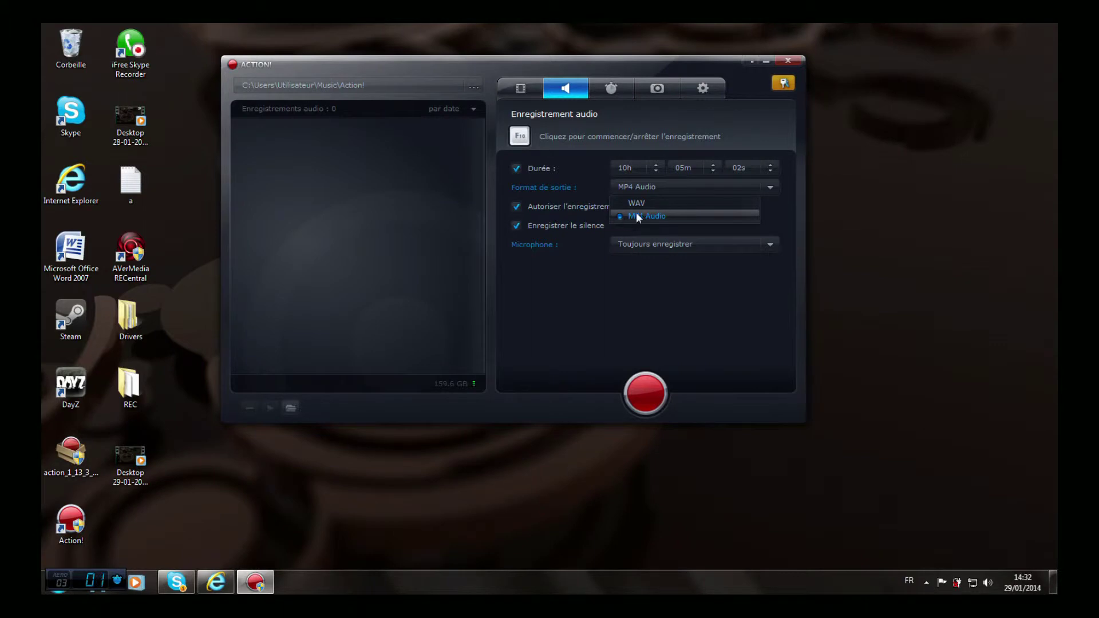
pyautogui.click(652, 219)
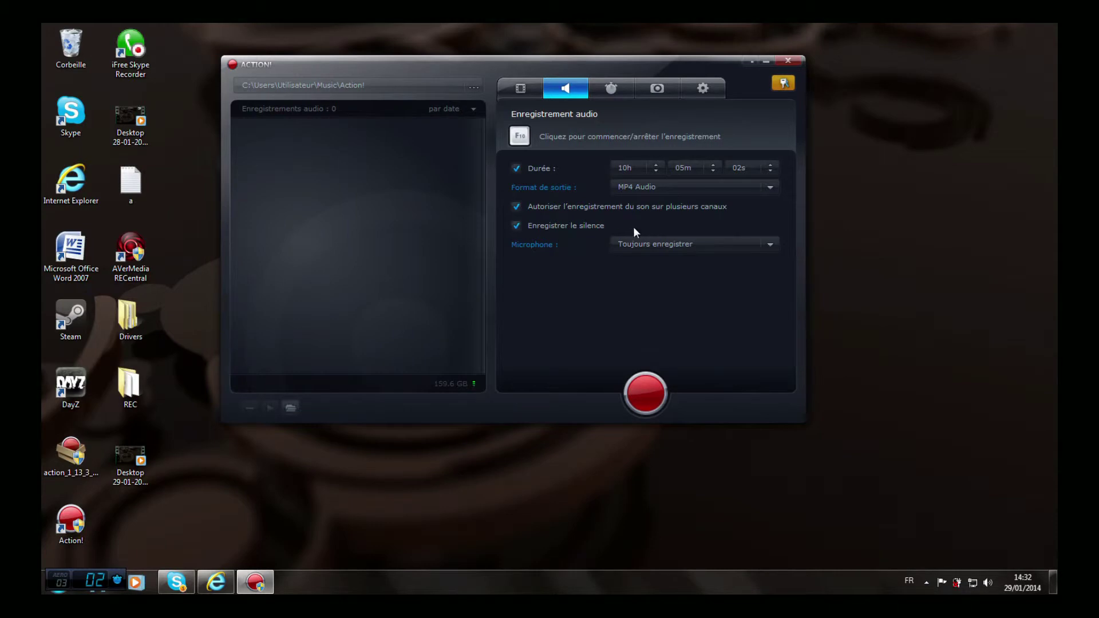
pyautogui.click(746, 245)
pyautogui.click(682, 275)
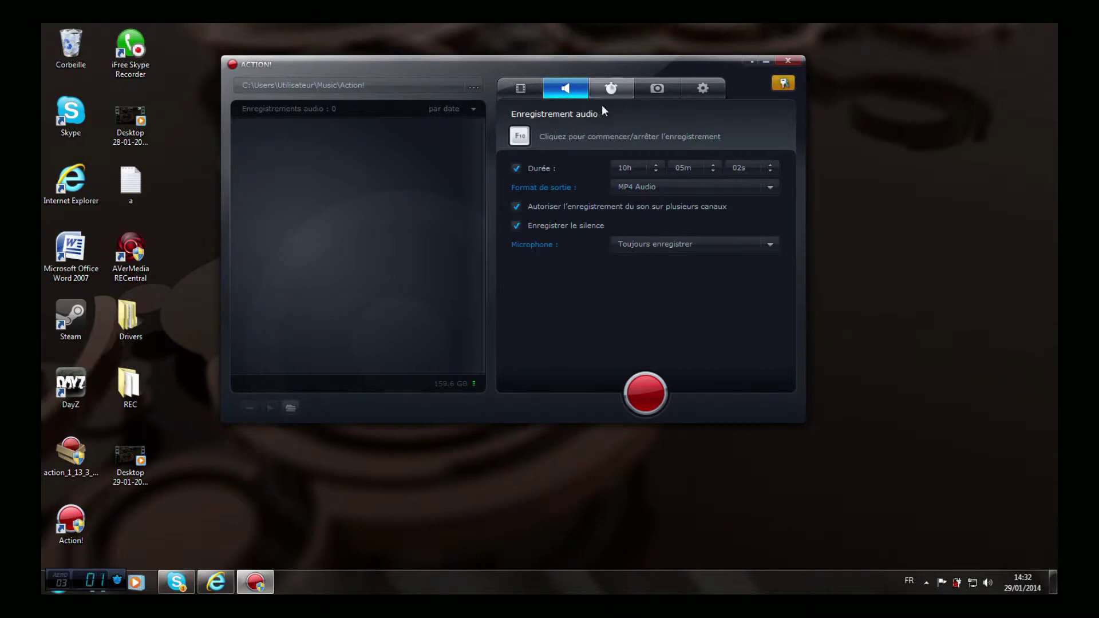
# - Examine the benchmarking settings and compare them with the video and audio recording settings
pyautogui.click(618, 91)
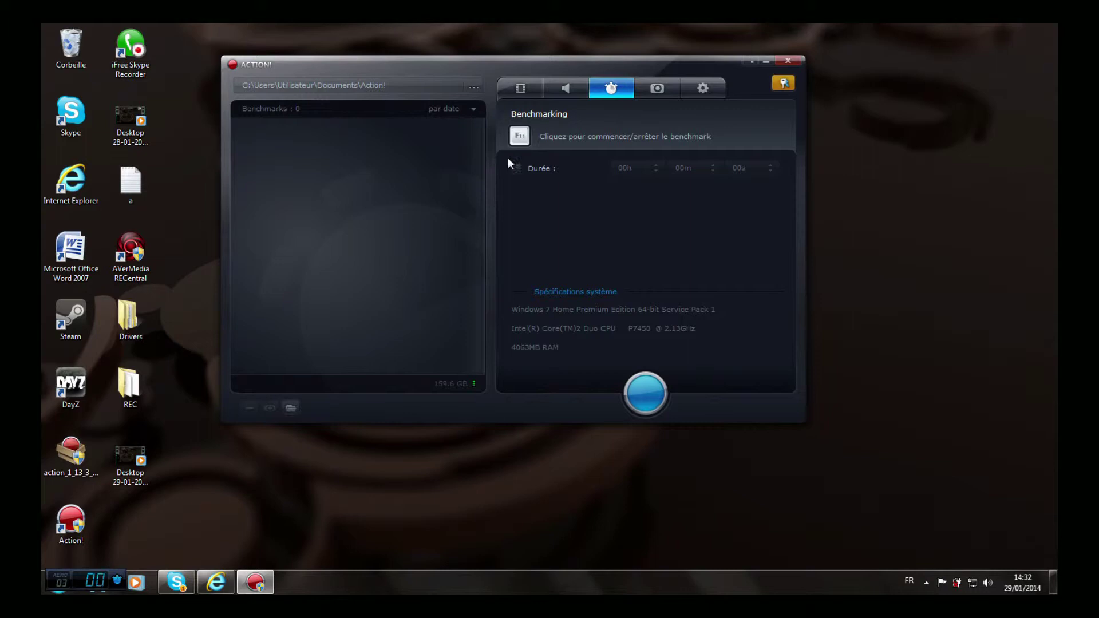
pyautogui.click(516, 169)
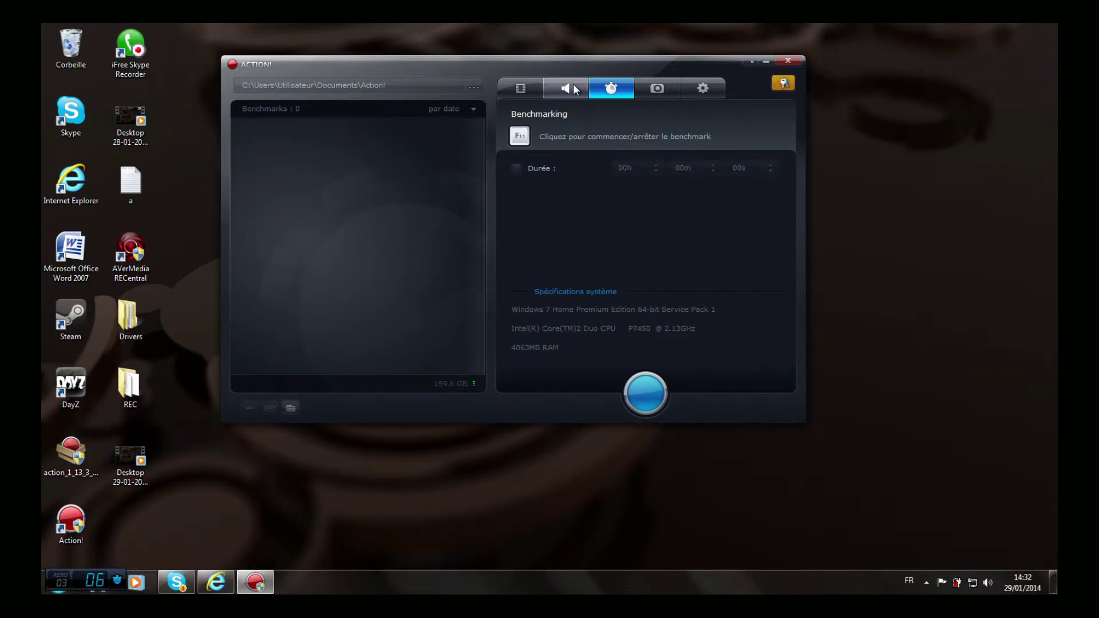
pyautogui.click(565, 88)
pyautogui.click(521, 91)
pyautogui.click(565, 88)
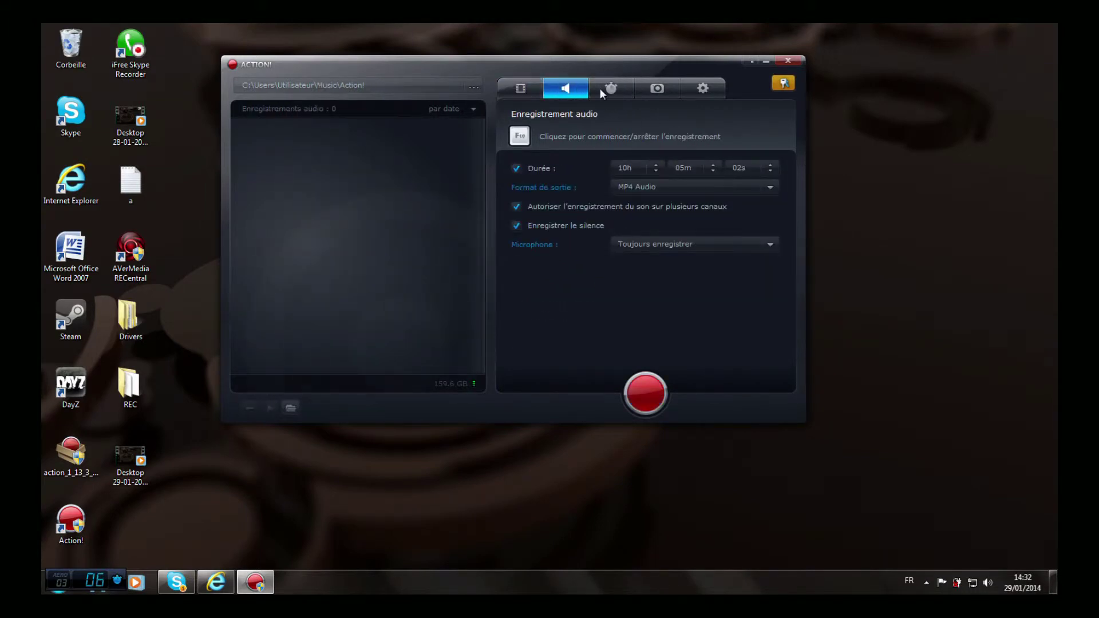
pyautogui.click(608, 89)
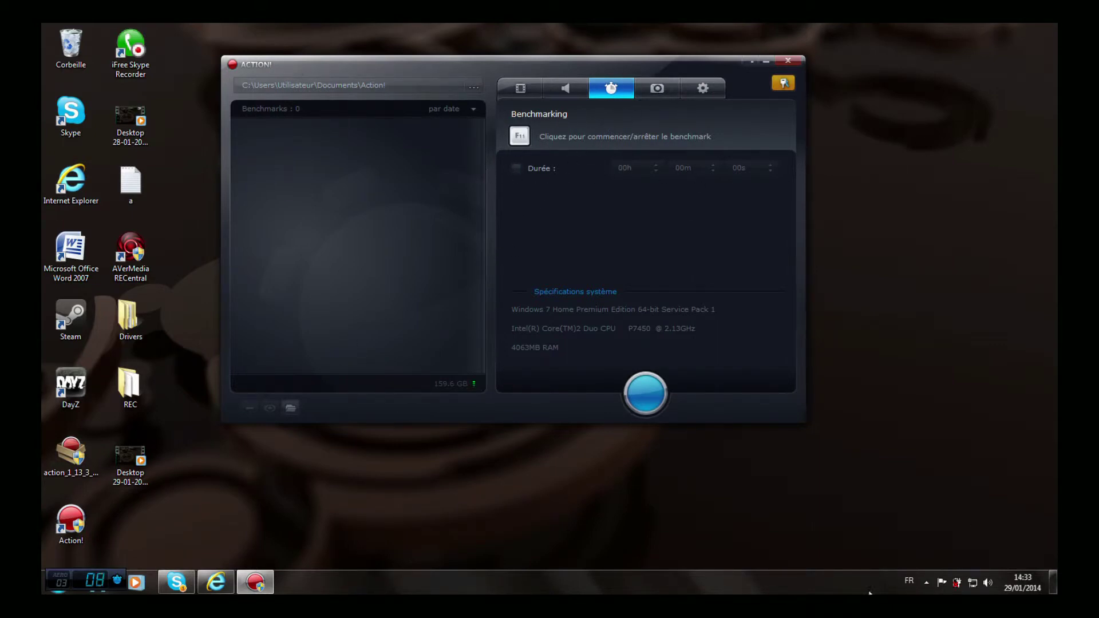
pyautogui.moveTo(41, 24); pyautogui.dragTo(1047, 578)
pyautogui.click(927, 496)
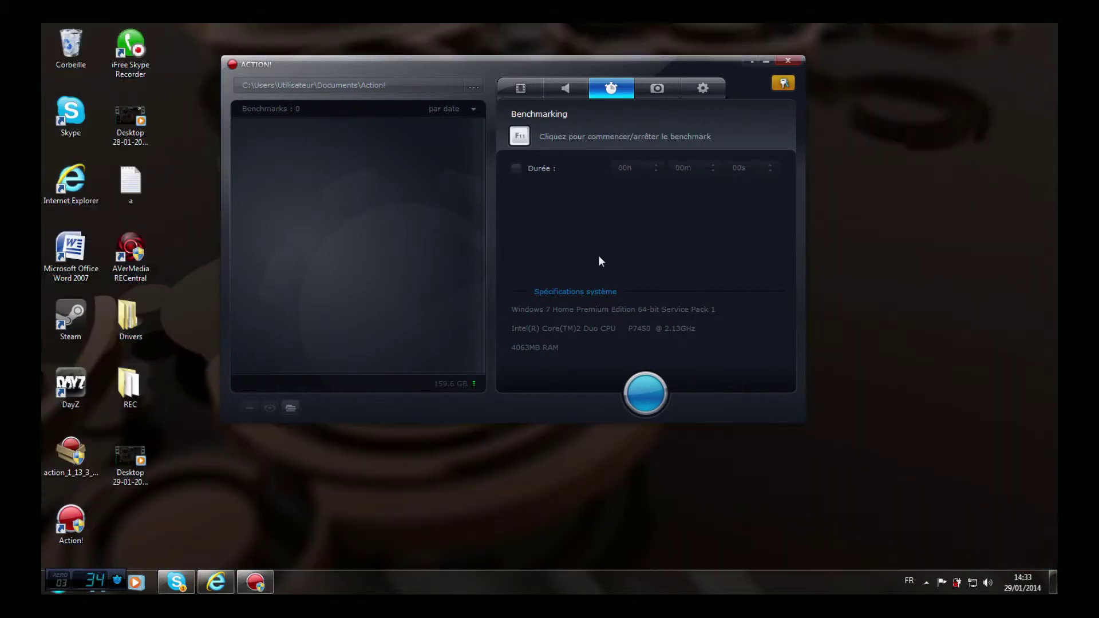
# - Examine the file format options for screenshots, leaving the format on PNG
pyautogui.click(663, 95)
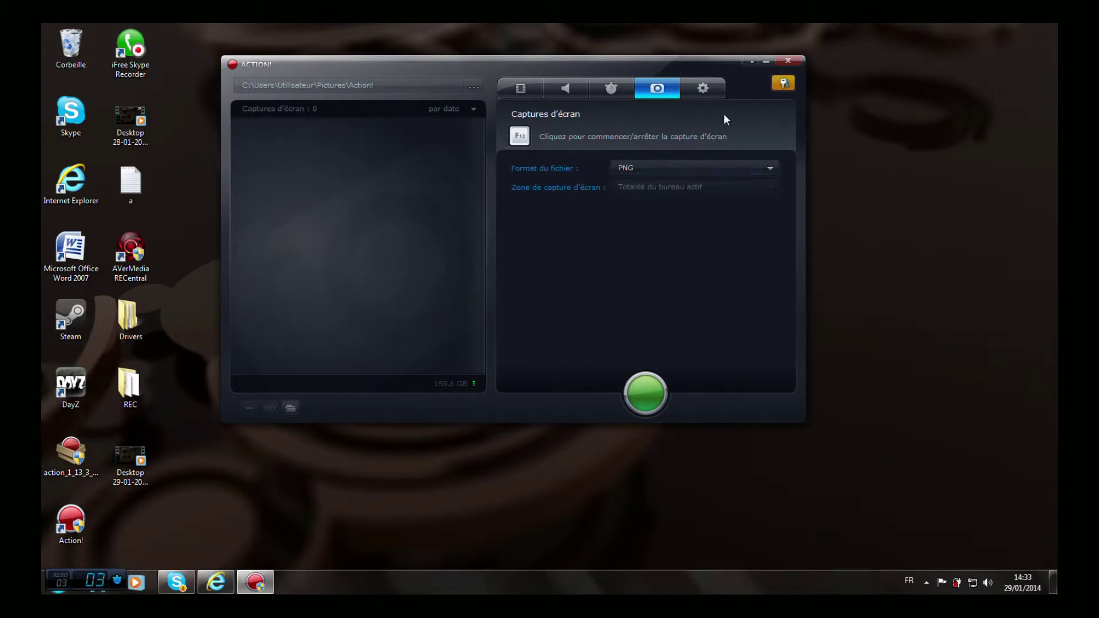
pyautogui.click(768, 169)
pyautogui.click(705, 245)
# - Examine the general application settings and reposition the Action! window on the desktop
pyautogui.click(709, 94)
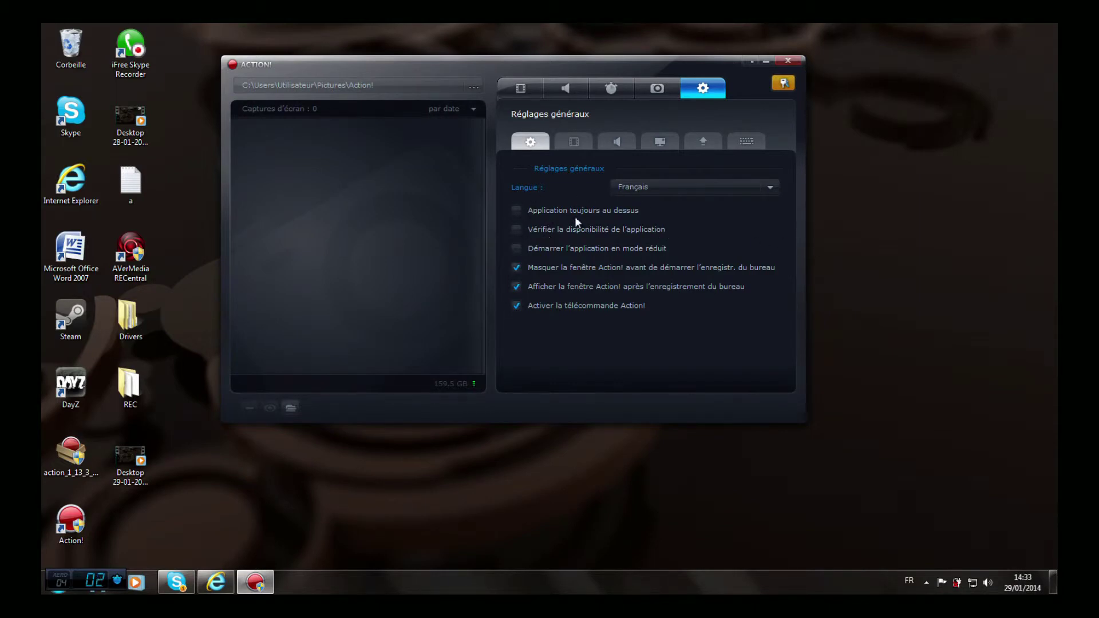
pyautogui.moveTo(514, 62); pyautogui.dragTo(554, 119)
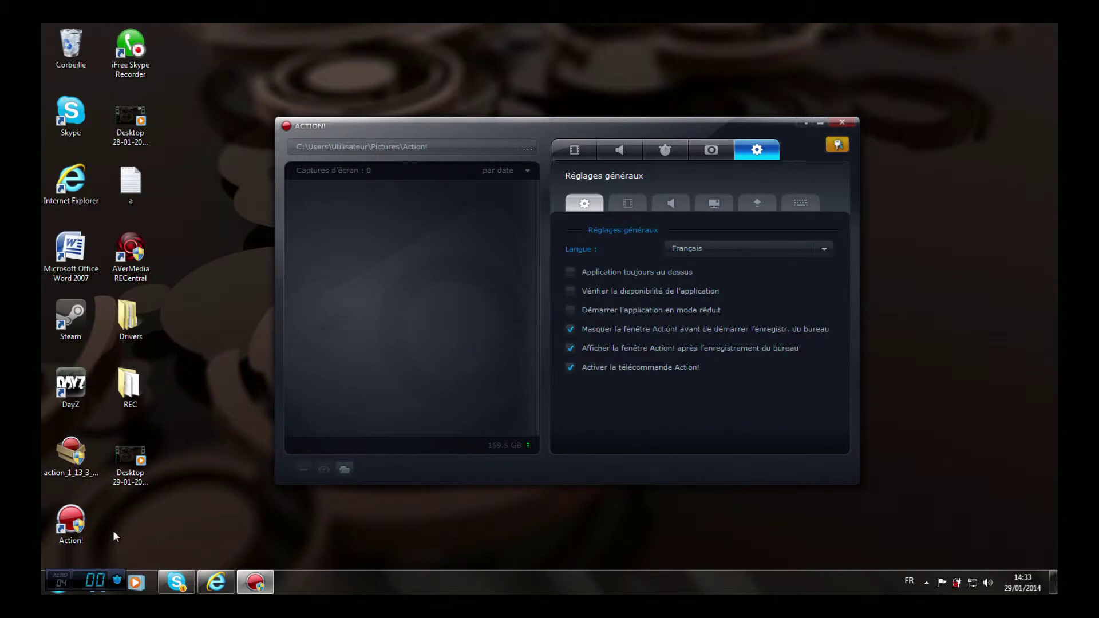
pyautogui.moveTo(50, 526); pyautogui.dragTo(95, 513)
pyautogui.moveTo(599, 127); pyautogui.dragTo(546, 52)
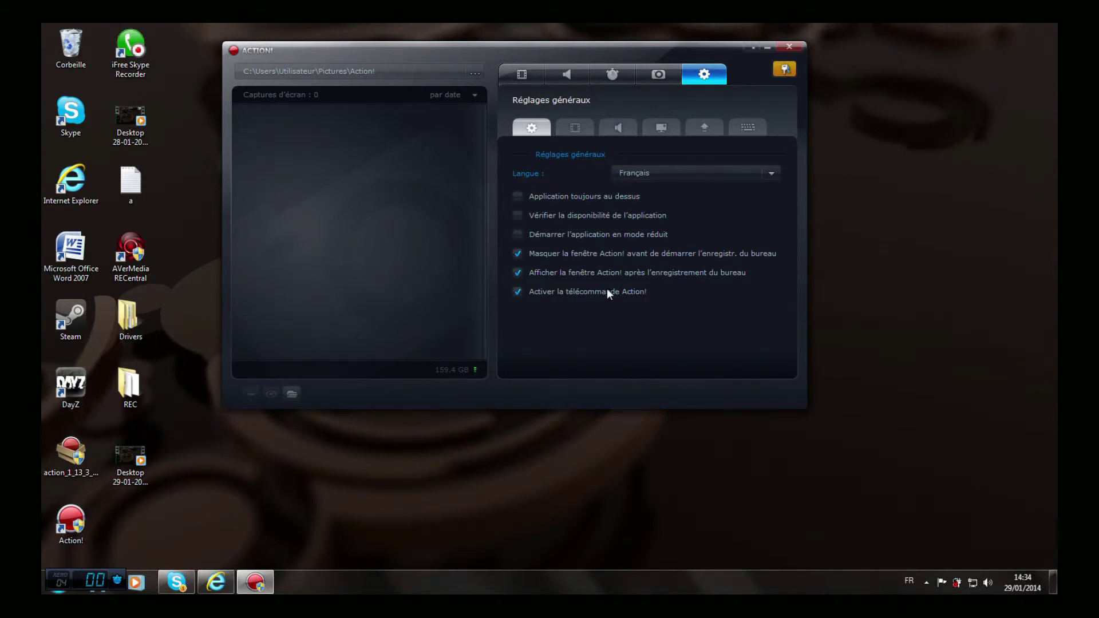
# - Examine the video quality and input range options for recording, keeping Normale and 0-255
pyautogui.click(580, 126)
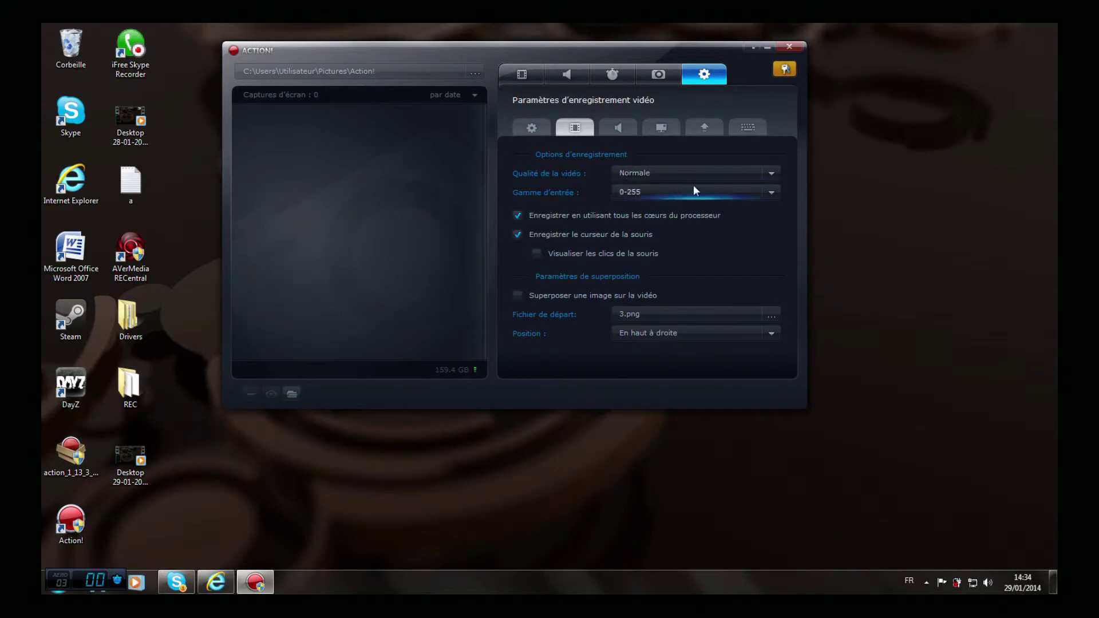
pyautogui.click(718, 175)
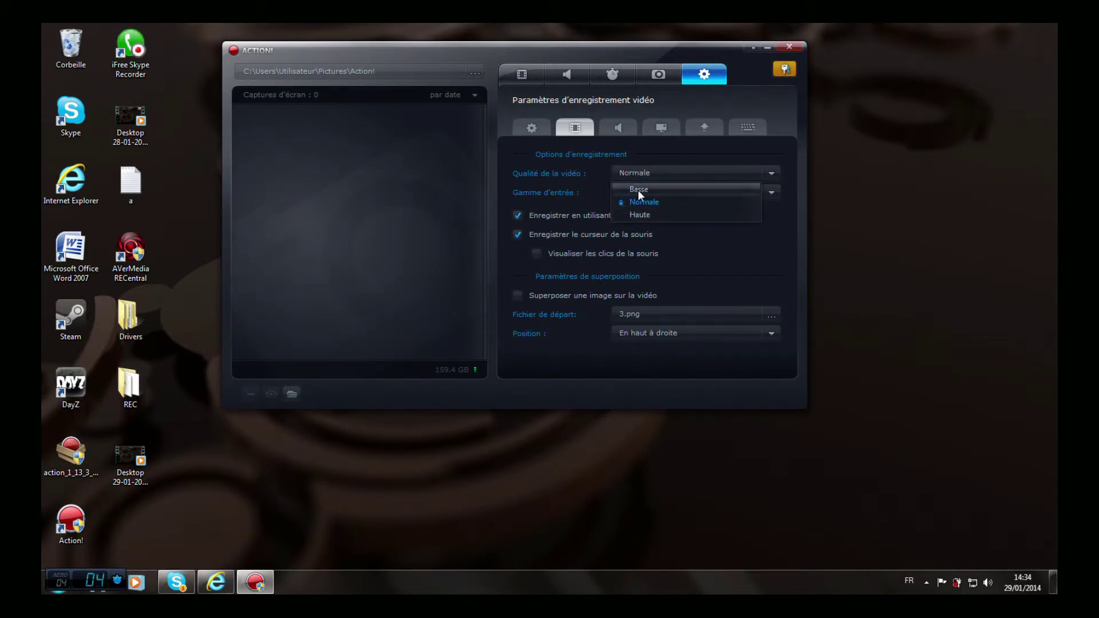
pyautogui.click(644, 202)
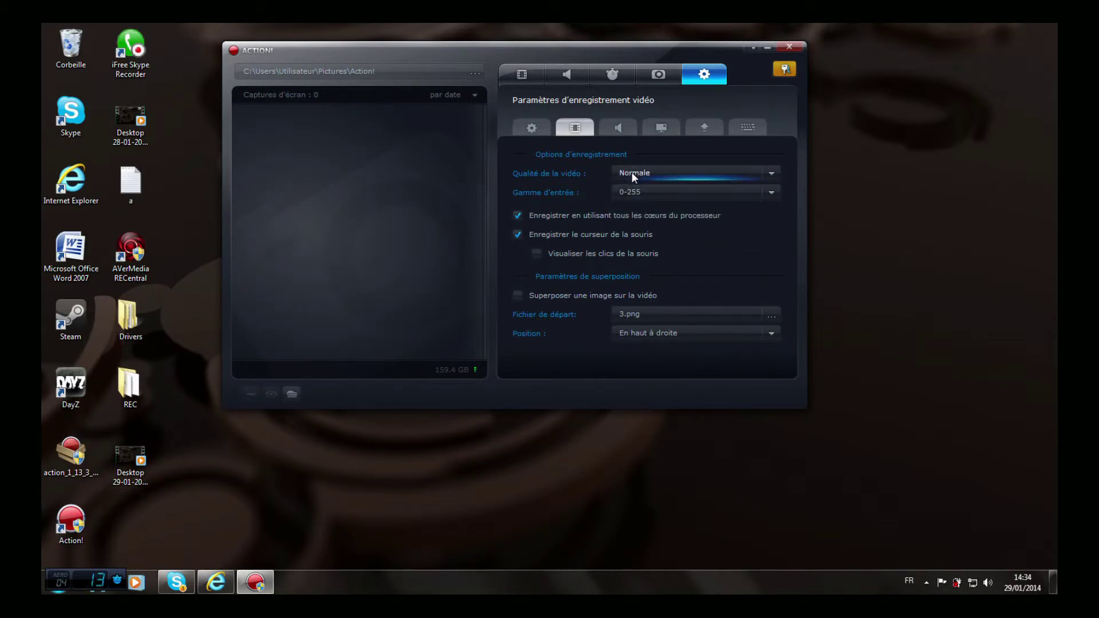
pyautogui.click(713, 190)
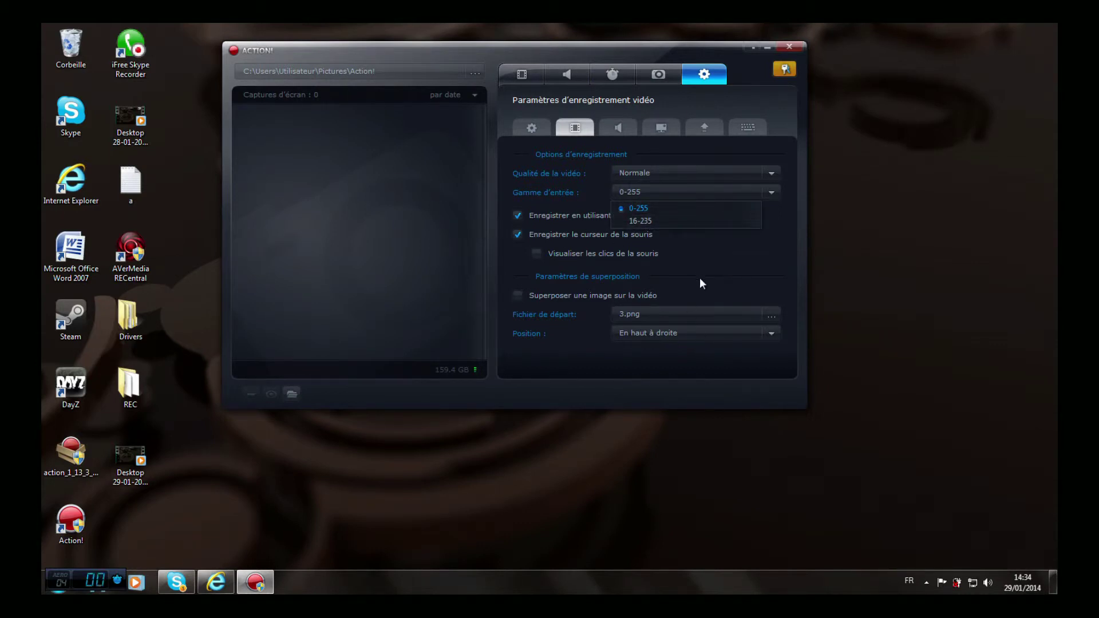
pyautogui.click(737, 200)
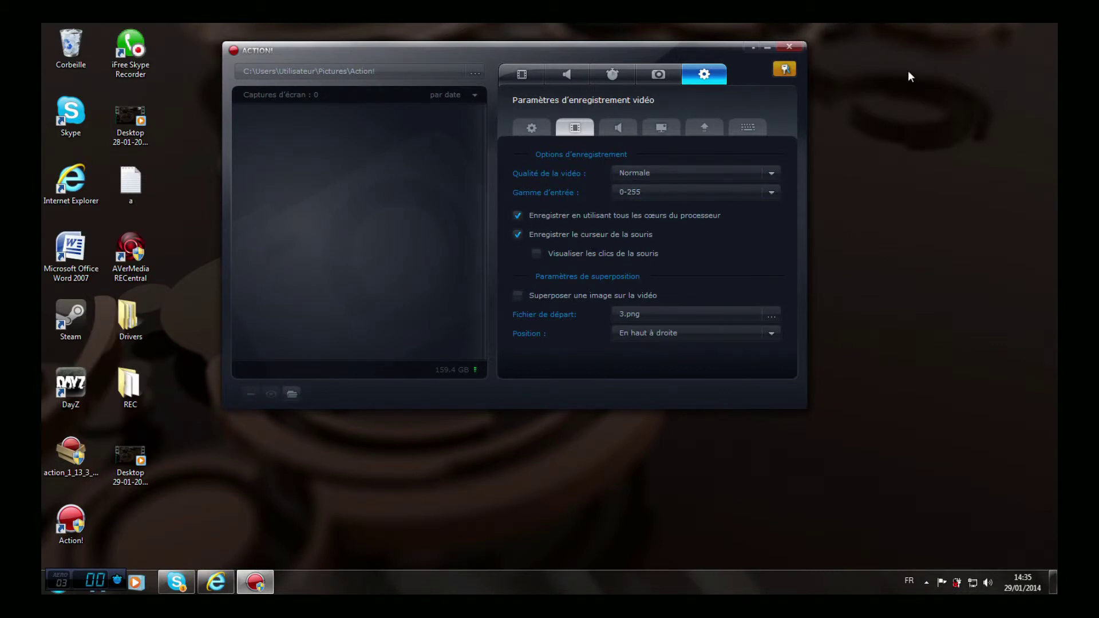
pyautogui.moveTo(858, 72); pyautogui.dragTo(1005, 570)
pyautogui.moveTo(884, 138); pyautogui.dragTo(907, 146)
pyautogui.moveTo(98, 23); pyautogui.dragTo(399, 506)
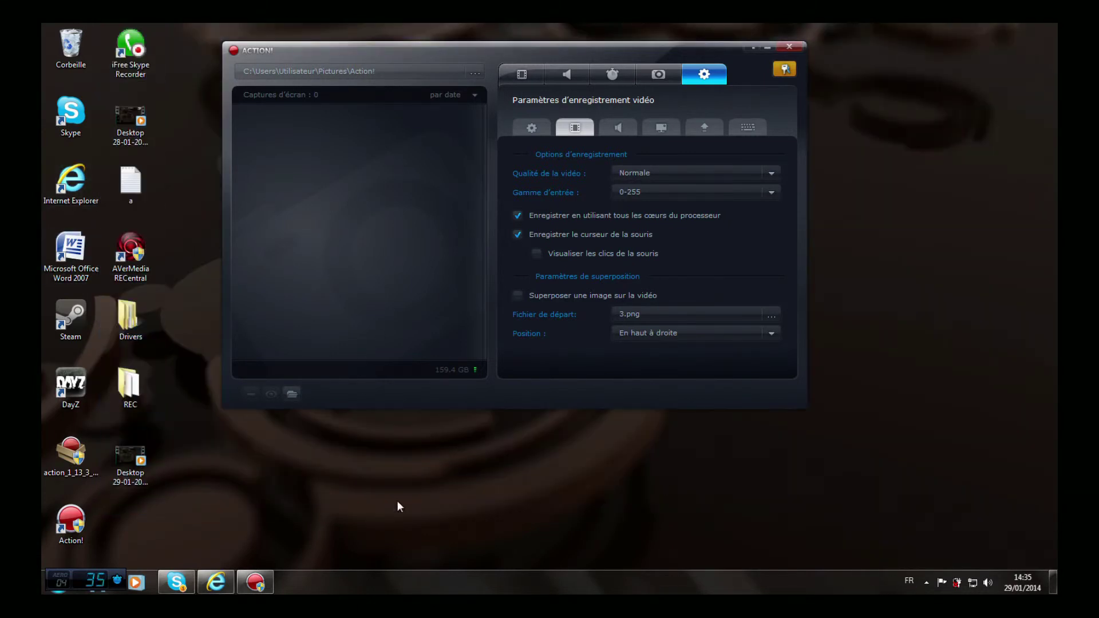
pyautogui.moveTo(331, 417); pyautogui.dragTo(1048, 203)
pyautogui.moveTo(833, 23); pyautogui.dragTo(1057, 176)
# - Set the system sounds audio device to Haut-parleurs (Turtle Beach PX22) in the general audio settings
pyautogui.click(603, 130)
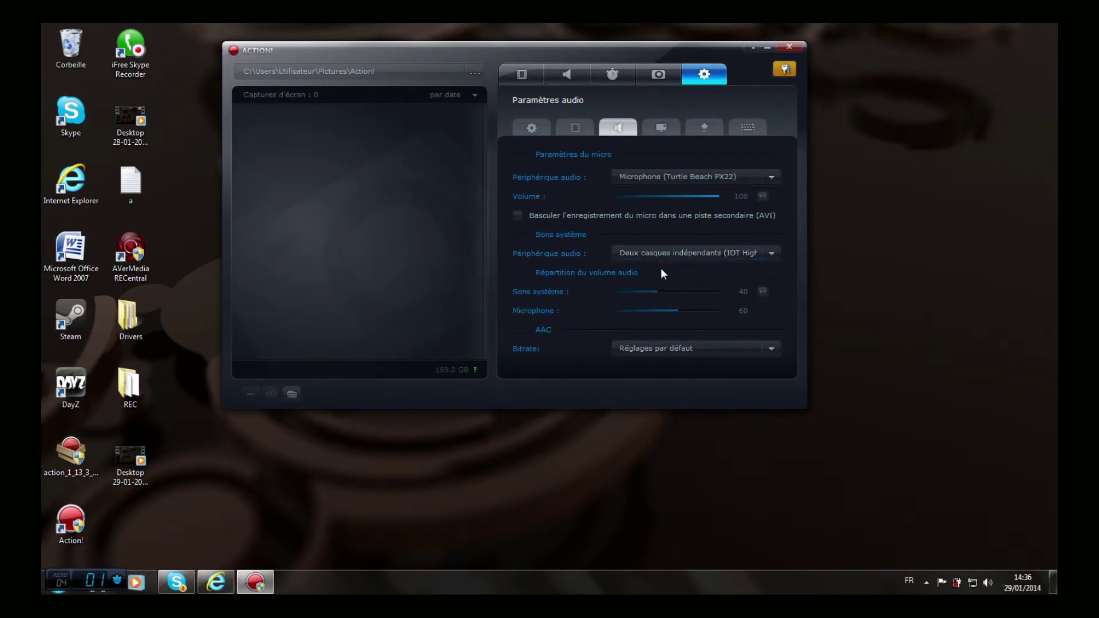
pyautogui.click(772, 253)
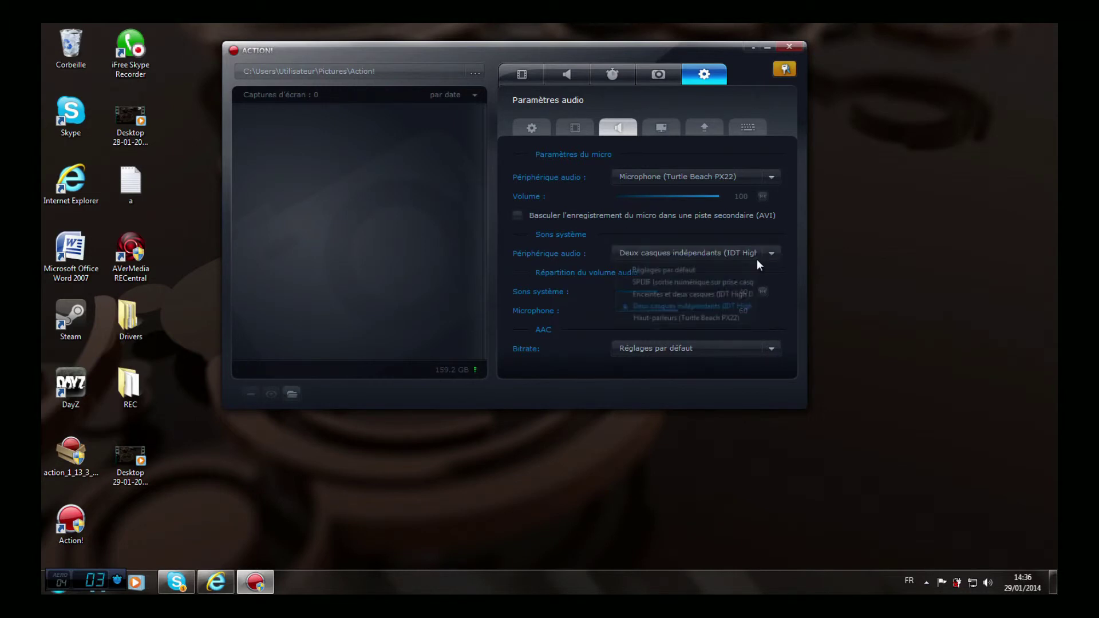
pyautogui.click(713, 318)
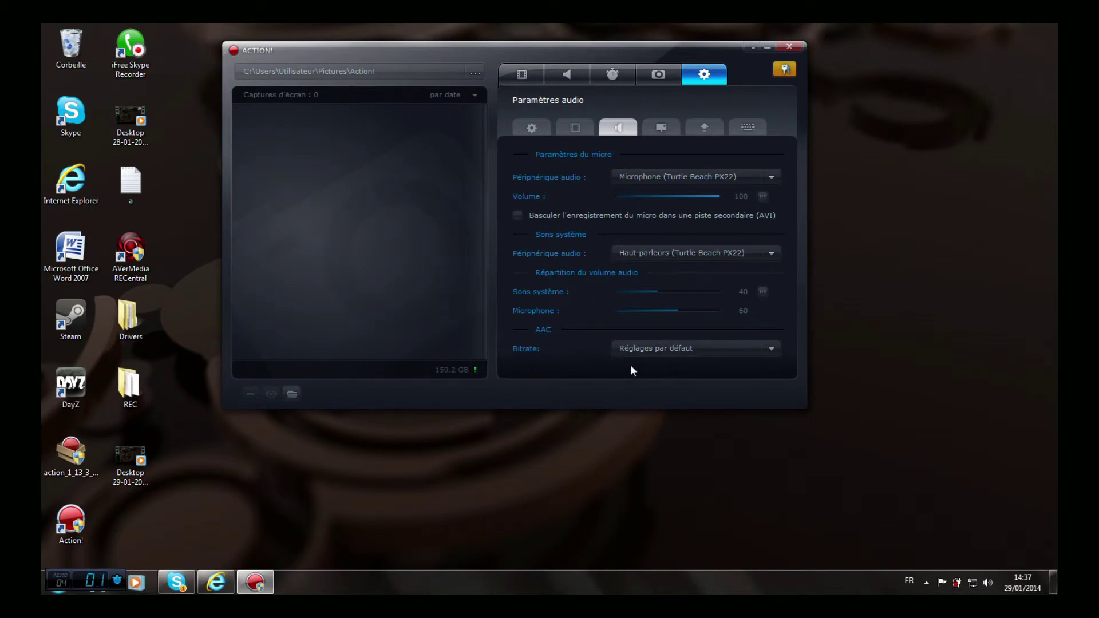
# - Examine the on-screen display (ATH) settings, including its hiding options and its screen position
pyautogui.click(662, 126)
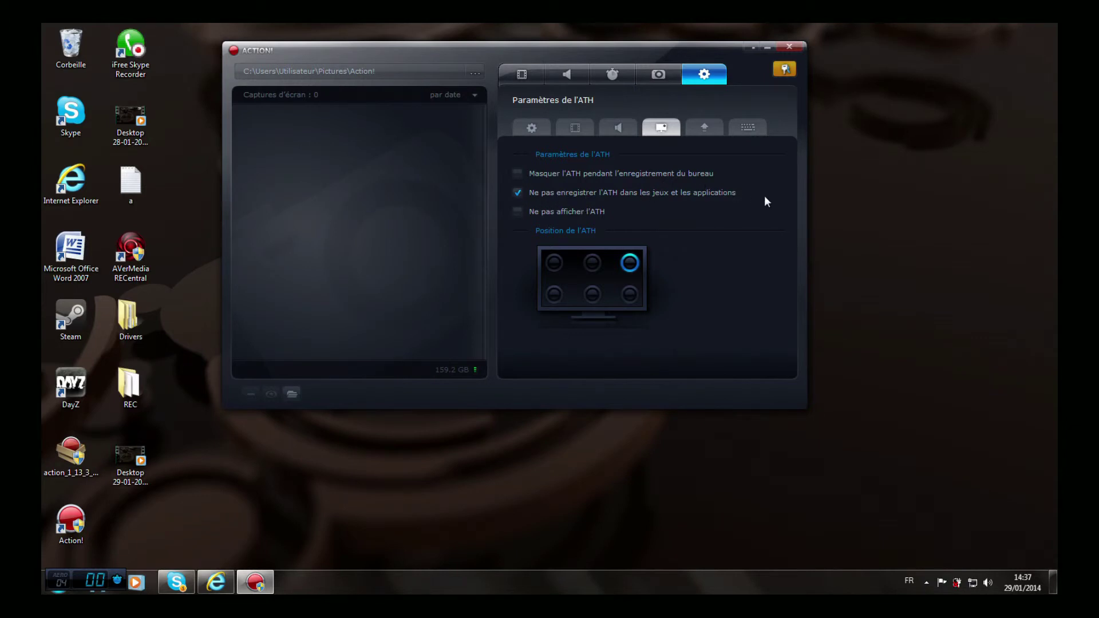
pyautogui.moveTo(41, 22); pyautogui.dragTo(1056, 246)
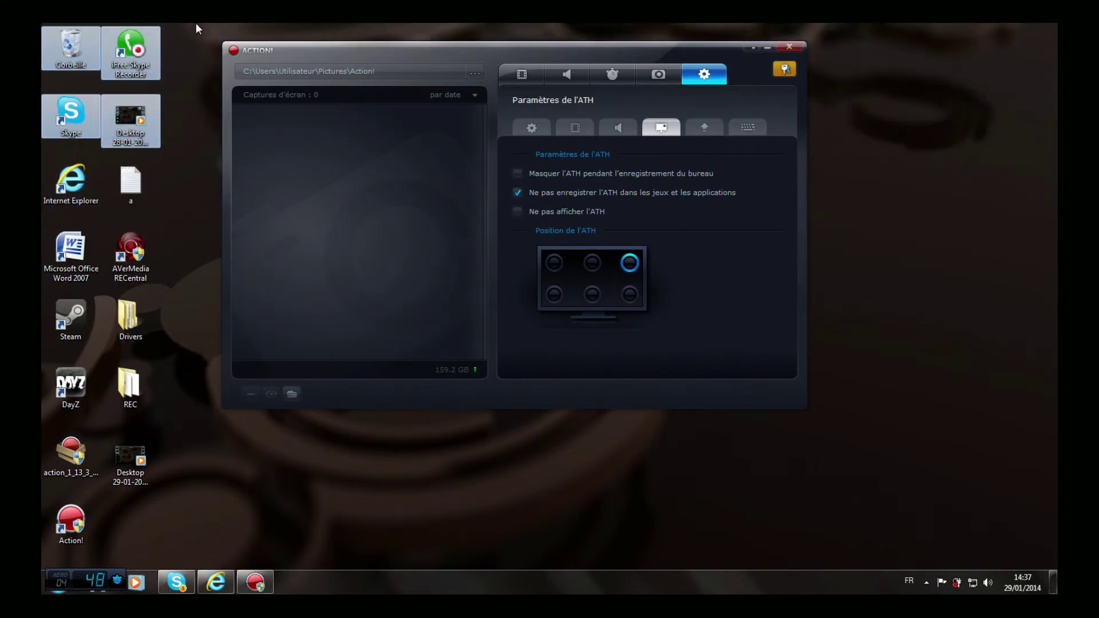
pyautogui.click(294, 28)
pyautogui.moveTo(42, 23); pyautogui.dragTo(1006, 527)
pyautogui.click(882, 327)
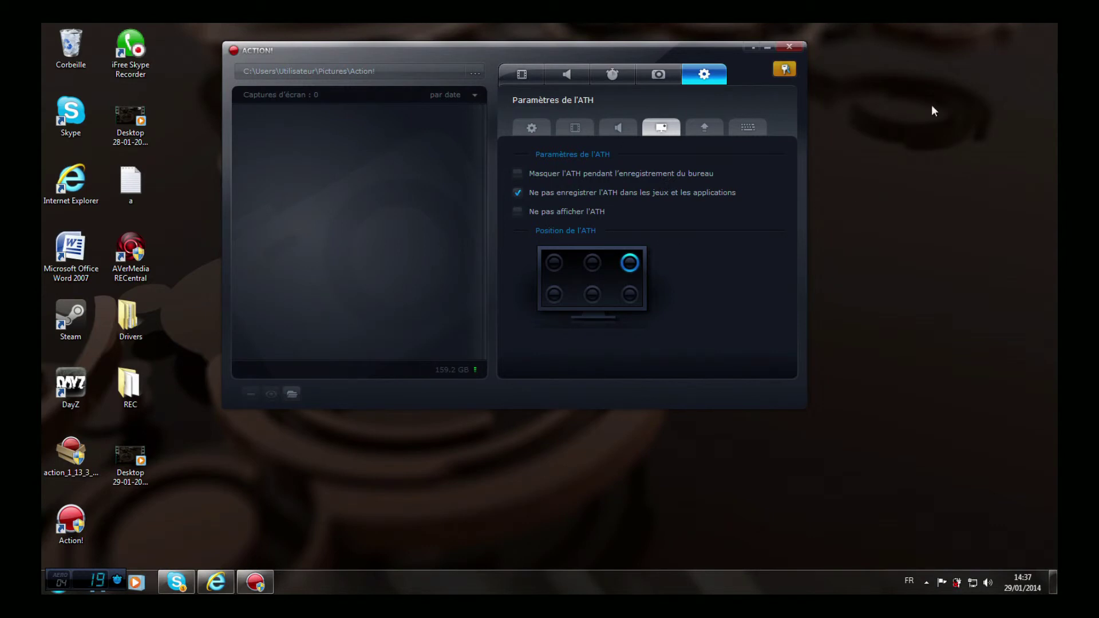
pyautogui.moveTo(975, 23); pyautogui.dragTo(1057, 86)
pyautogui.moveTo(911, 24); pyautogui.dragTo(1057, 35)
pyautogui.moveTo(979, 440); pyautogui.dragTo(1058, 549)
pyautogui.click(517, 211)
pyautogui.moveTo(1053, 24); pyautogui.dragTo(252, 570)
# - Examine the export settings and the keyboard shortcut assignments, and close Action!
pyautogui.click(708, 129)
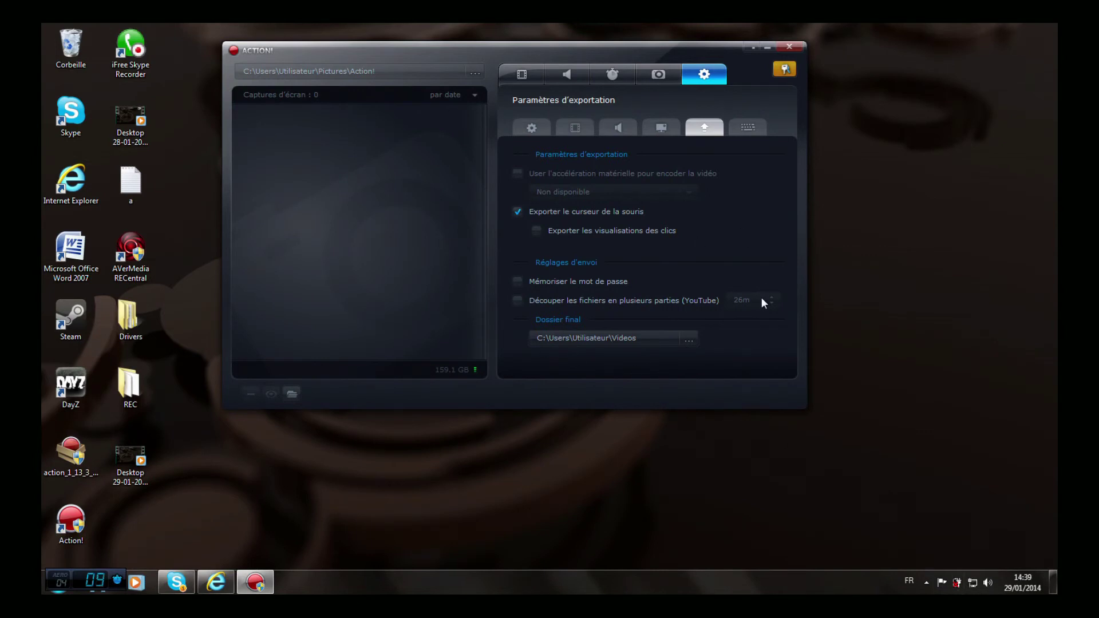
pyautogui.click(757, 129)
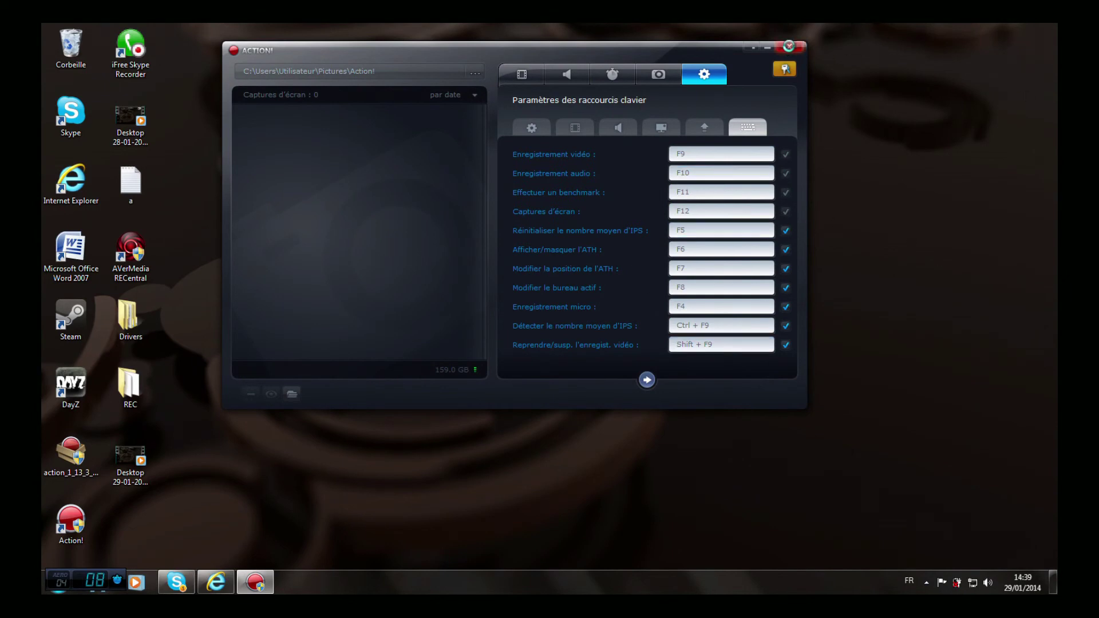
pyautogui.click(789, 46)
pyautogui.click(680, 90)
pyautogui.moveTo(306, 39); pyautogui.dragTo(1056, 570)
pyautogui.moveTo(299, 206); pyautogui.dragTo(876, 539)
pyautogui.moveTo(548, 22); pyautogui.dragTo(1056, 569)
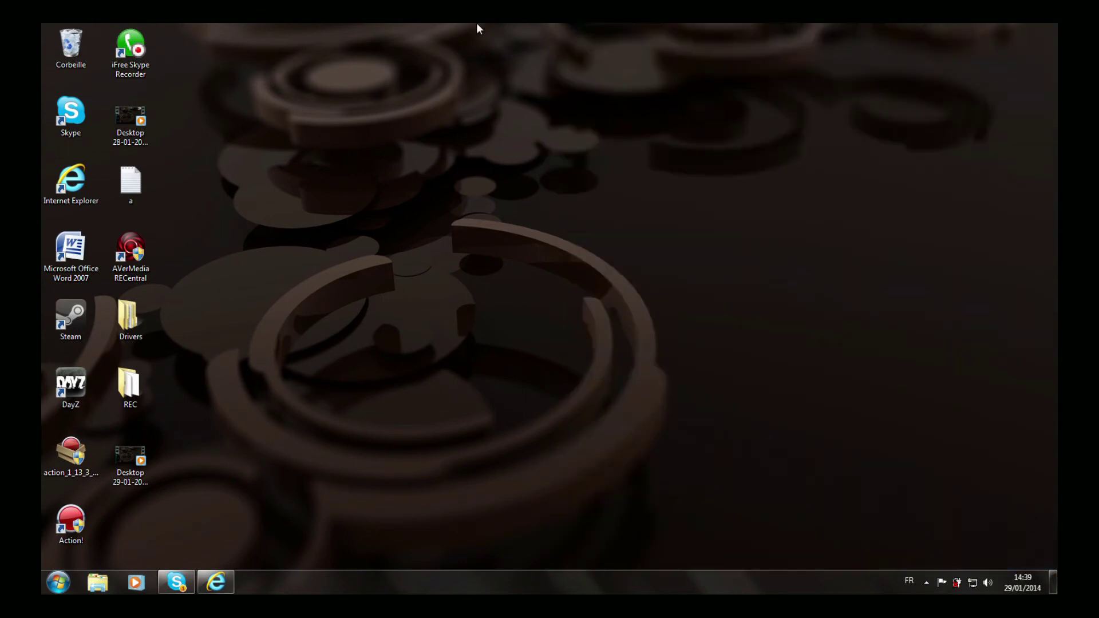
pyautogui.moveTo(553, 23); pyautogui.dragTo(1005, 410)
pyautogui.moveTo(43, 26); pyautogui.dragTo(1057, 569)
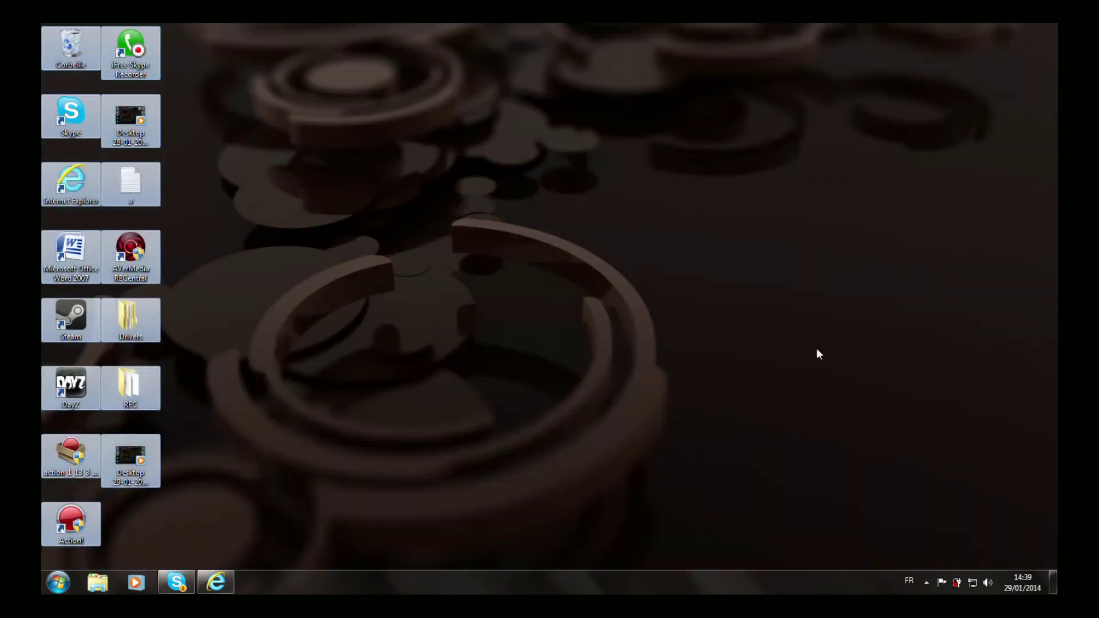
pyautogui.click(549, 24)
pyautogui.moveTo(572, 66); pyautogui.dragTo(1056, 570)
pyautogui.moveTo(493, 24); pyautogui.dragTo(1044, 522)
pyautogui.moveTo(385, 23); pyautogui.dragTo(1056, 388)
# - Switch to the YouTube channel open in Internet Explorer, look through its activity feed, highlight the channel name and minimize the browser
pyautogui.click(228, 582)
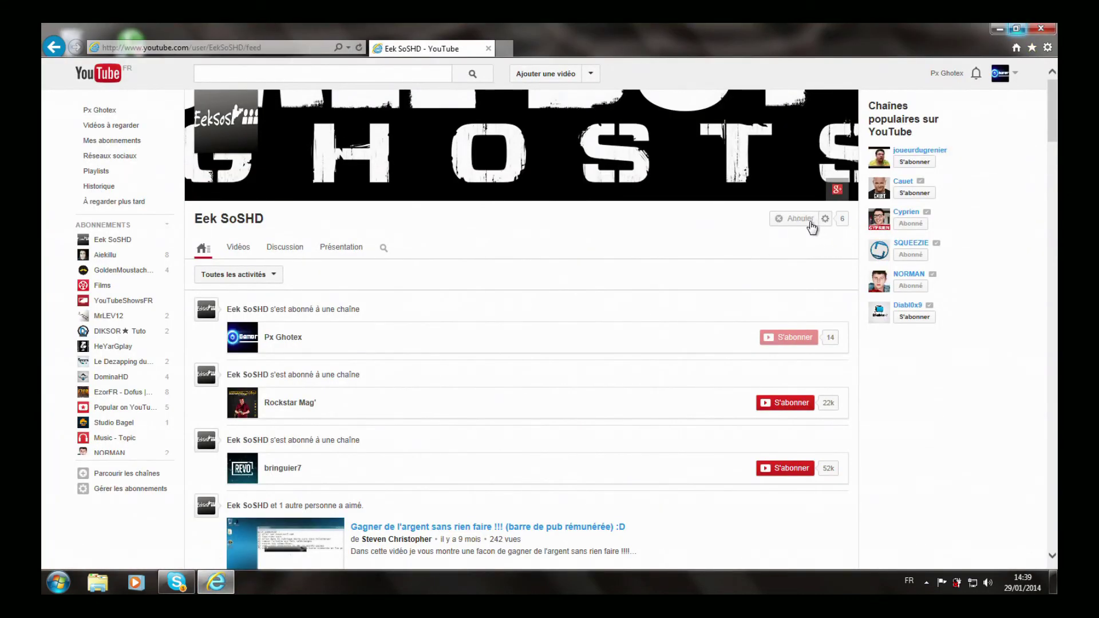
pyautogui.moveTo(1053, 122); pyautogui.dragTo(1033, 156)
pyautogui.scroll(-15, 1012, 247)
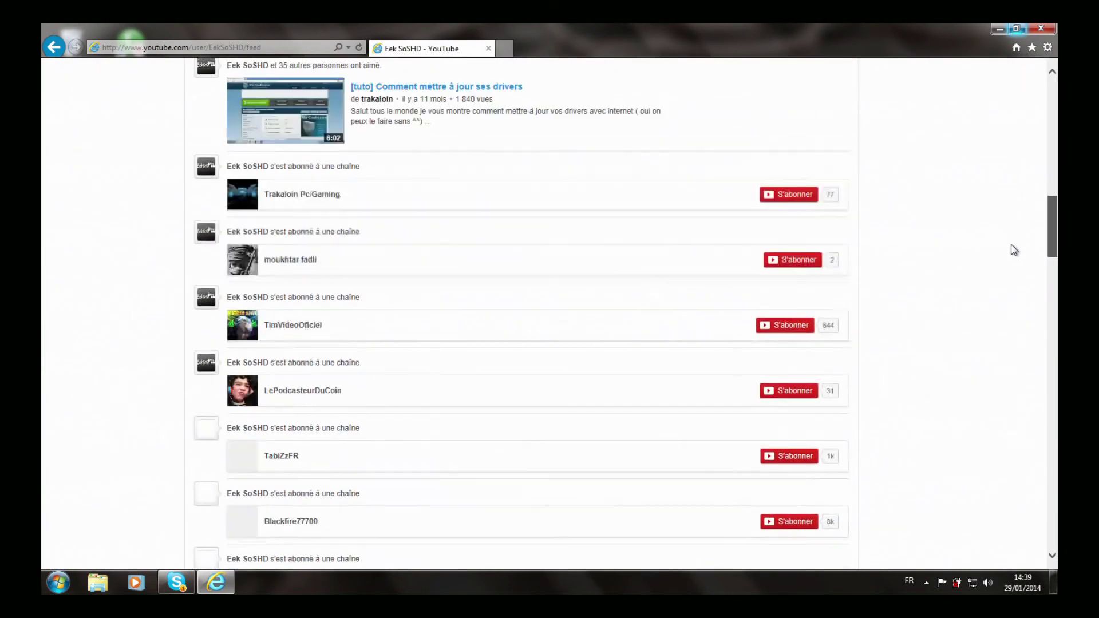
pyautogui.press('Home')
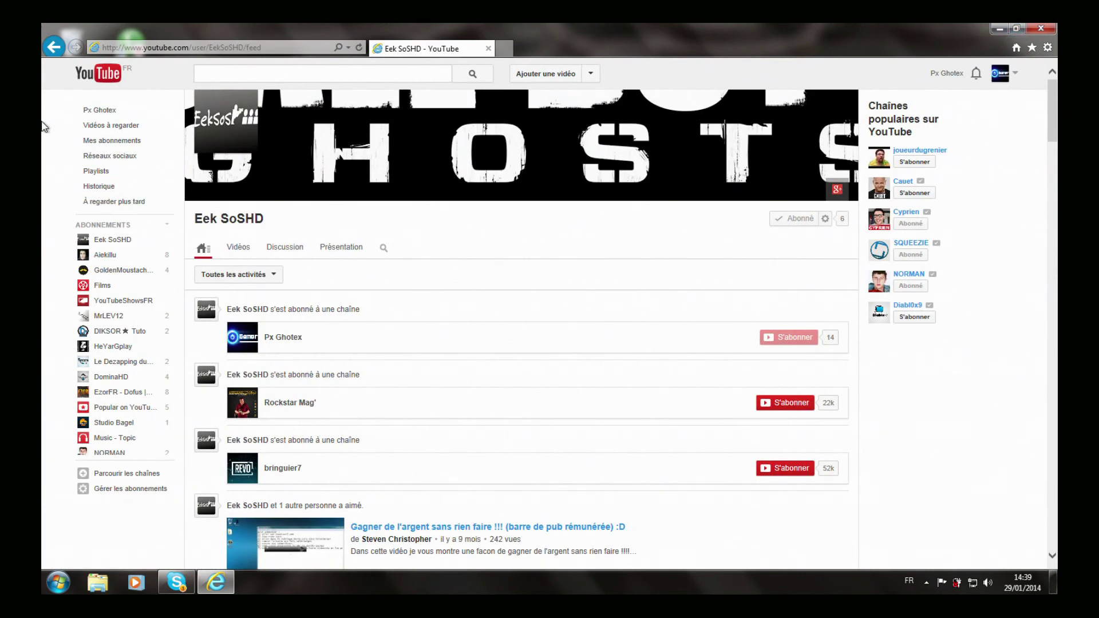
pyautogui.rightClick(43, 33)
pyautogui.moveTo(1051, 112); pyautogui.dragTo(1041, 53)
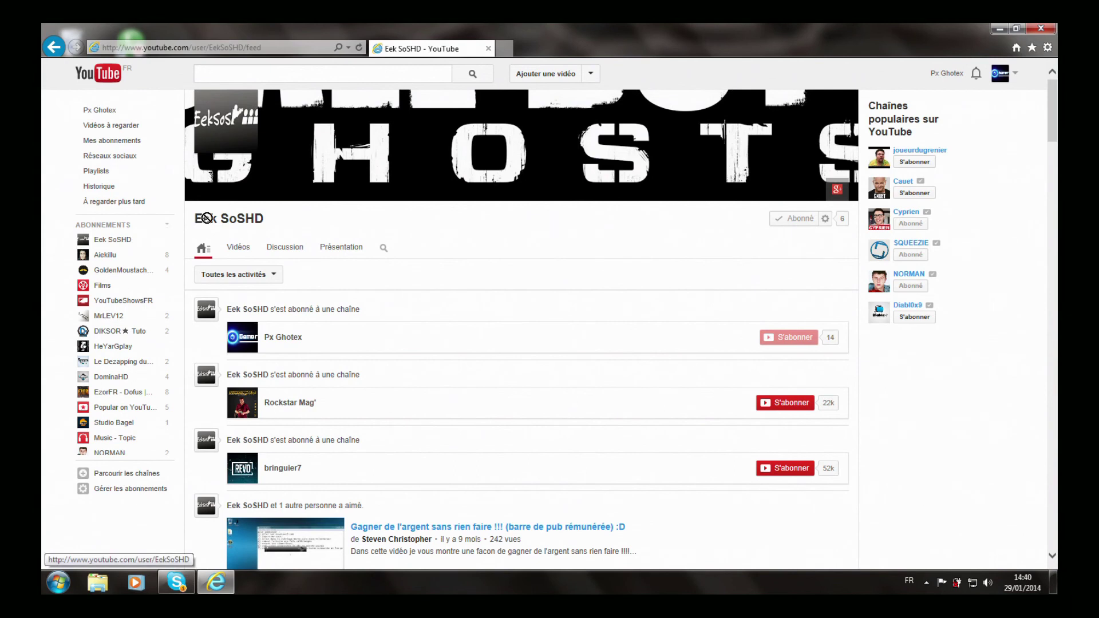
pyautogui.moveTo(194, 230); pyautogui.dragTo(266, 224)
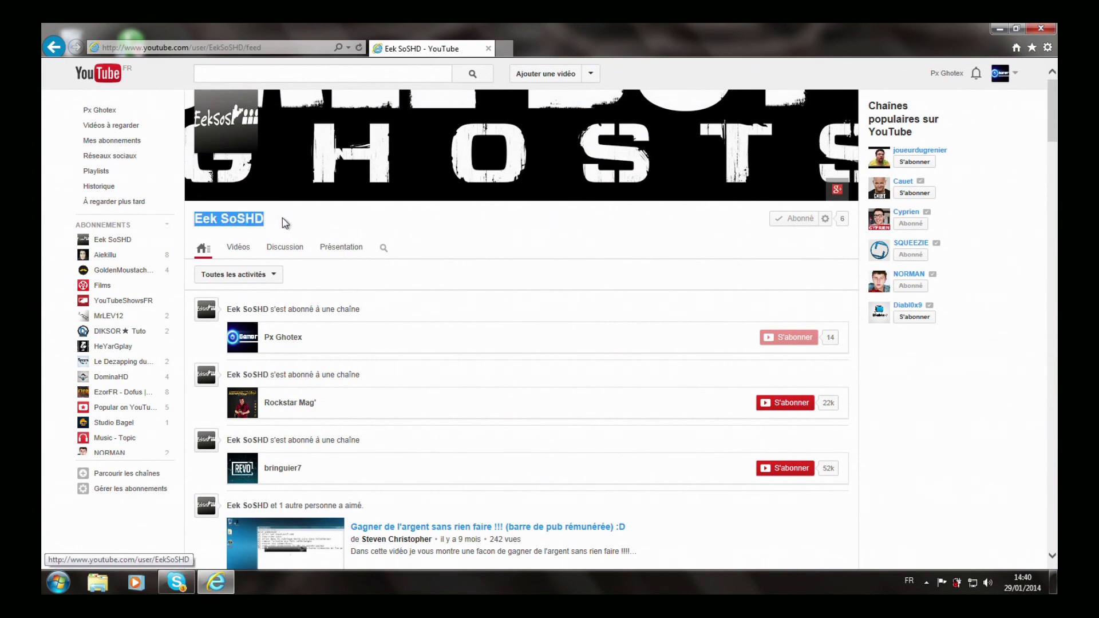
pyautogui.click(996, 28)
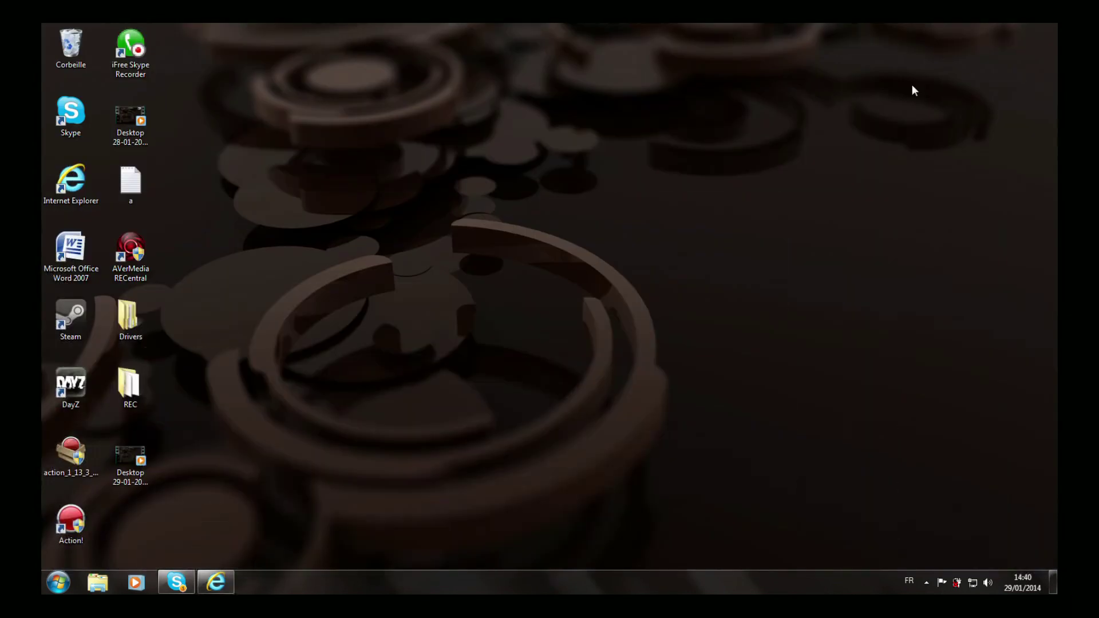
pyautogui.moveTo(317, 23); pyautogui.dragTo(796, 583)
pyautogui.moveTo(307, 24); pyautogui.dragTo(804, 572)
pyautogui.moveTo(71, 522); pyautogui.dragTo(489, 106)
pyautogui.moveTo(357, 36); pyautogui.dragTo(434, 88)
pyautogui.moveTo(424, 48); pyautogui.dragTo(617, 267)
pyautogui.moveTo(494, 131); pyautogui.dragTo(503, 175)
pyautogui.moveTo(467, 79); pyautogui.dragTo(624, 388)
pyautogui.moveTo(369, 38); pyautogui.dragTo(641, 421)
pyautogui.moveTo(450, 122); pyautogui.dragTo(519, 235)
pyautogui.doubleClick(483, 201)
pyautogui.moveTo(482, 114); pyautogui.dragTo(835, 570)
pyautogui.moveTo(367, 164); pyautogui.dragTo(841, 564)
pyautogui.moveTo(348, 175); pyautogui.dragTo(626, 471)
pyautogui.moveTo(187, 170); pyautogui.dragTo(1056, 340)
pyautogui.moveTo(324, 306); pyautogui.dragTo(861, 213)
pyautogui.moveTo(298, 150); pyautogui.dragTo(501, 462)
pyautogui.moveTo(42, 25); pyautogui.dragTo(1039, 551)
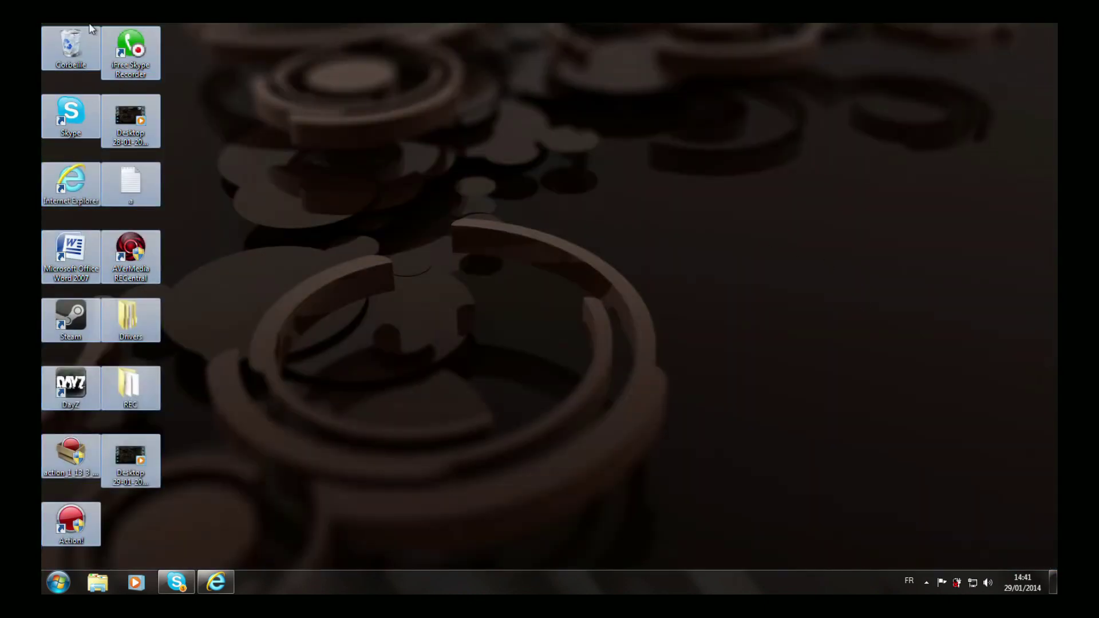
pyautogui.click(360, 128)
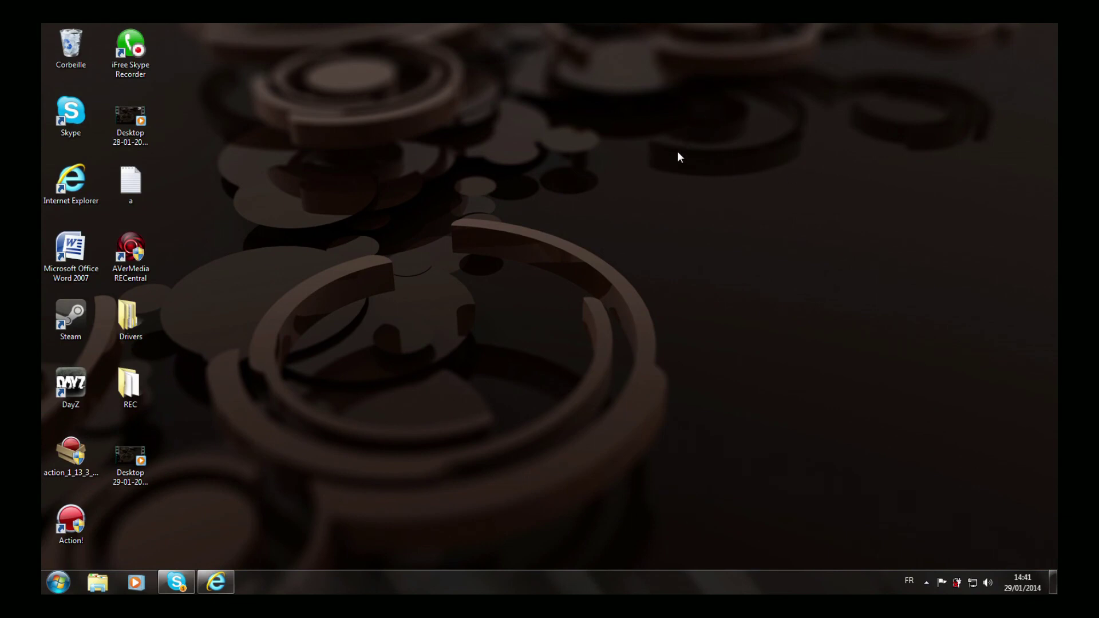
pyautogui.moveTo(46, 23); pyautogui.dragTo(1050, 567)
pyautogui.click(482, 198)
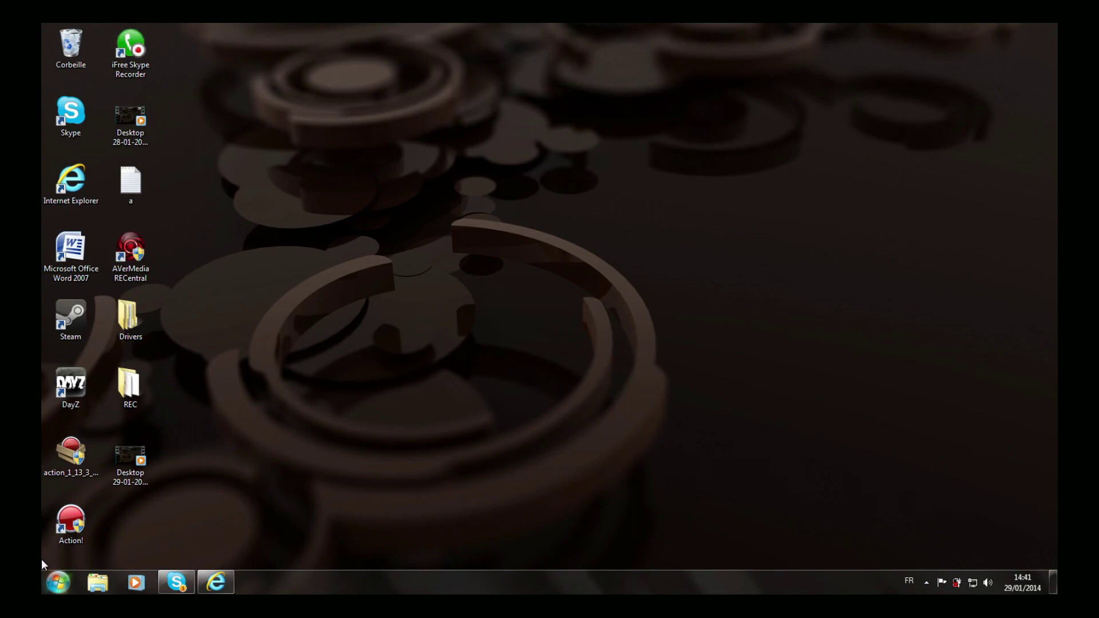